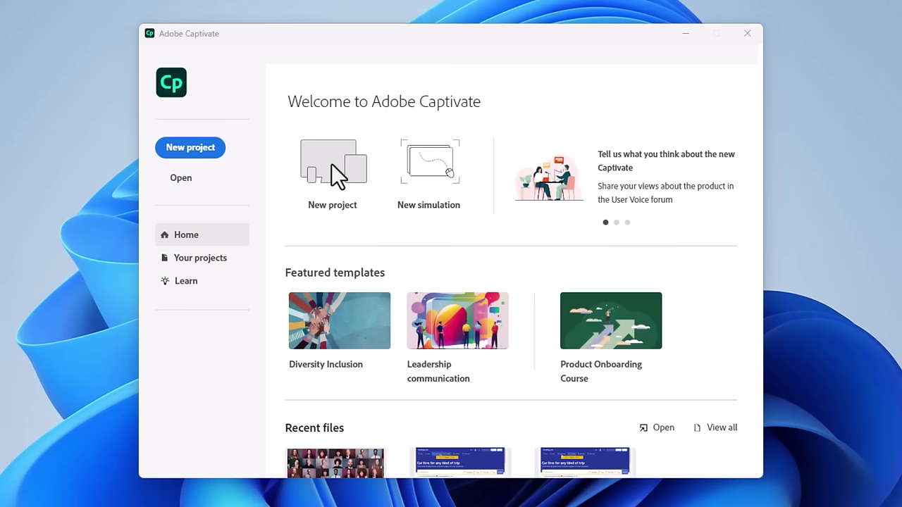
Start a new software simulation, try a custom-size capture area, then switch to Application Window mode
left_click(427, 164)
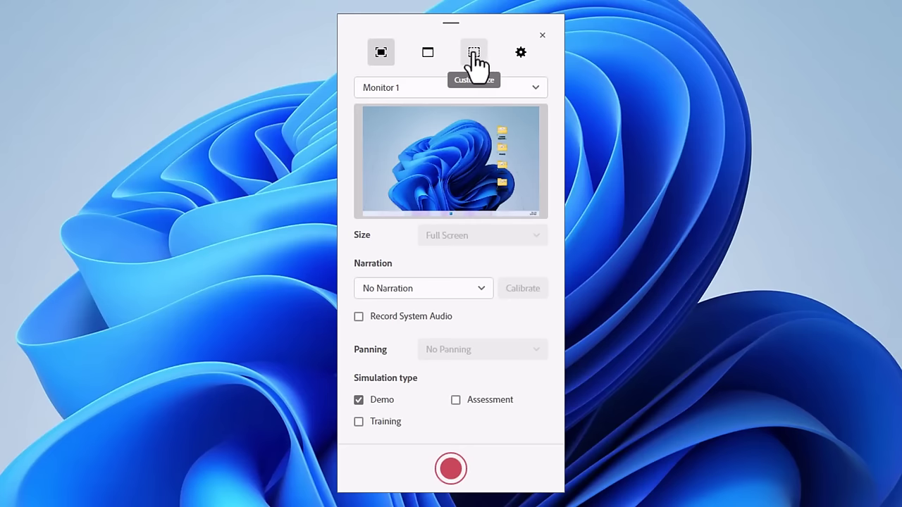
left_click(474, 55)
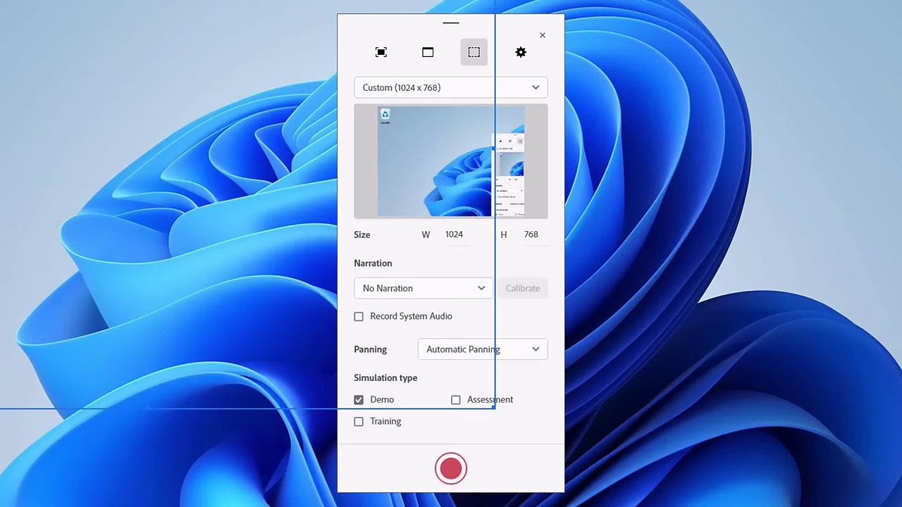
left_click_drag(496, 63, 774, 14)
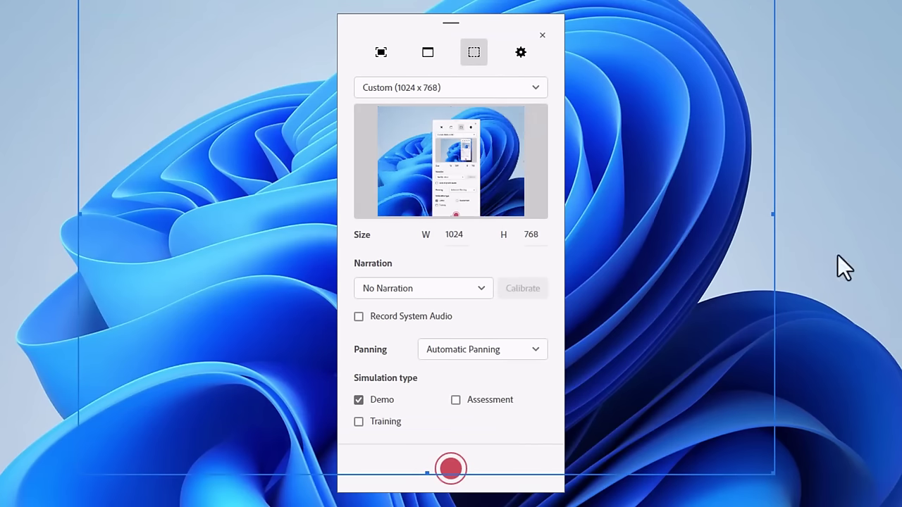
left_click_drag(771, 475, 857, 375)
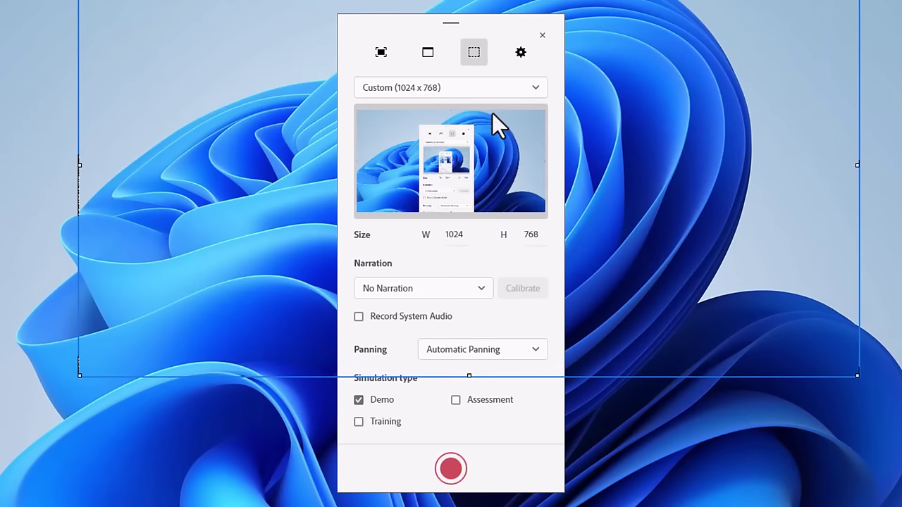
left_click(427, 53)
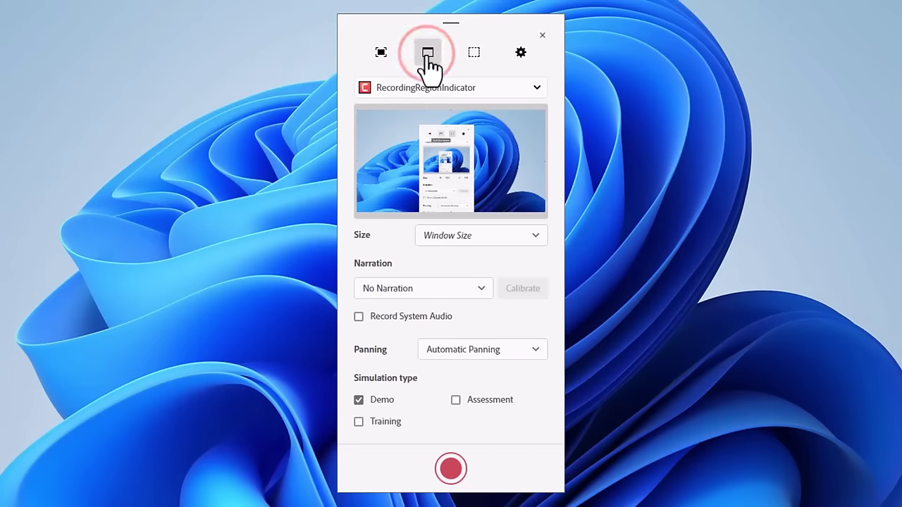
Target the Chrome Expedia window with size Select App Region and No Panning
left_click(455, 86)
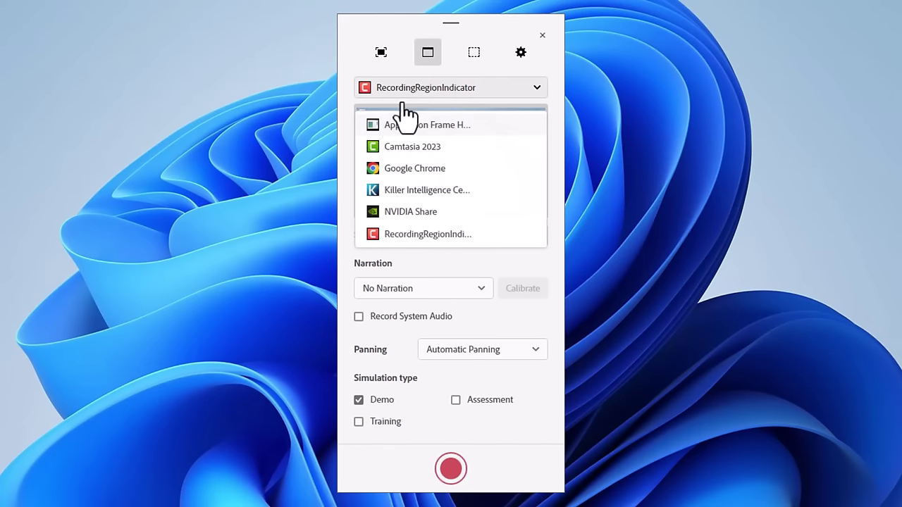
left_click(416, 169)
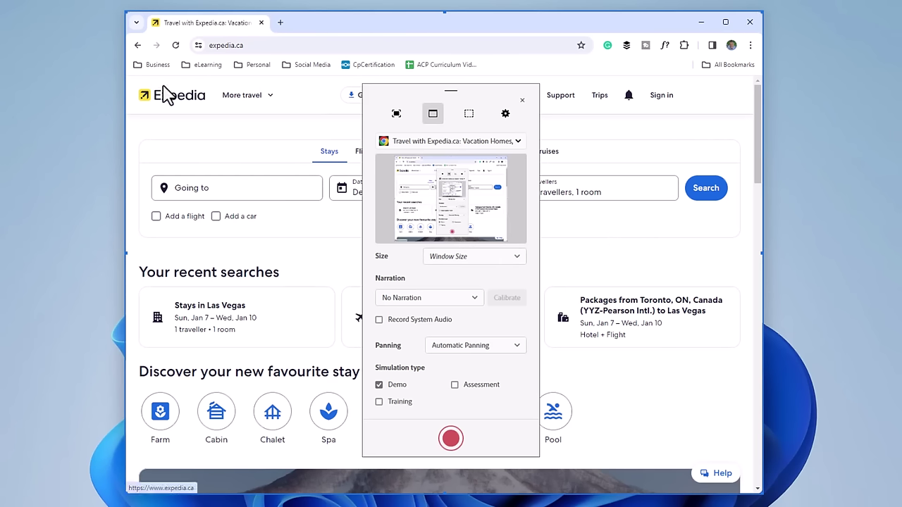
left_click(454, 256)
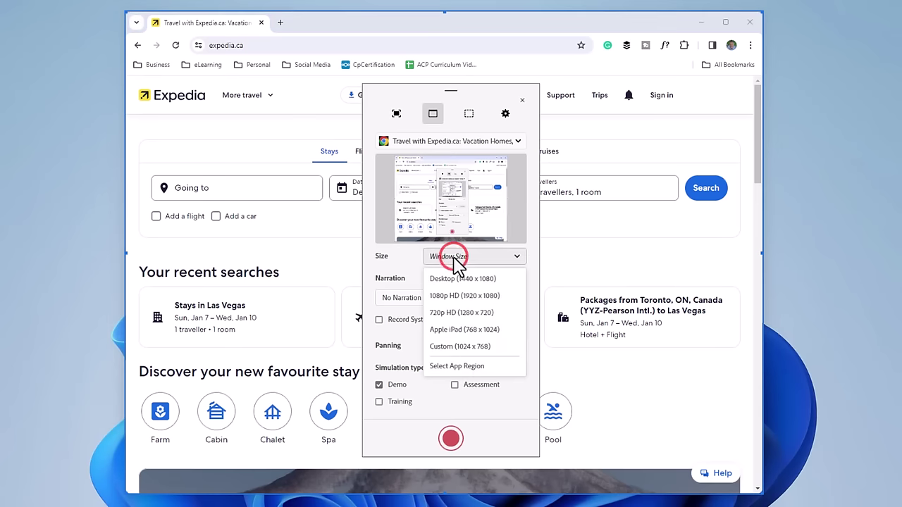
left_click(456, 367)
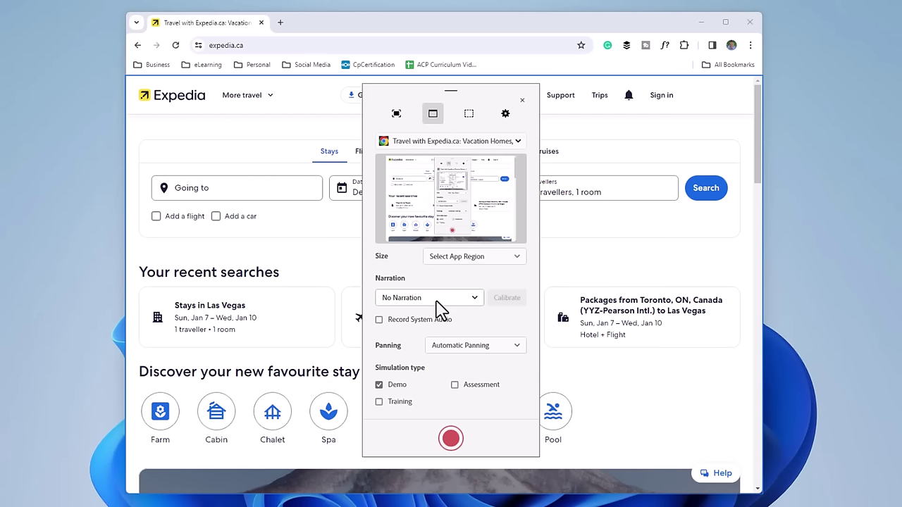
left_click(467, 345)
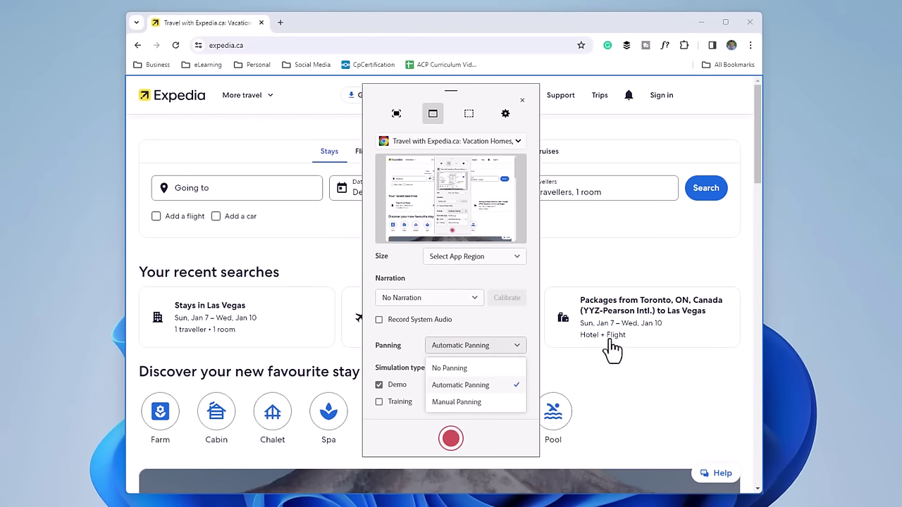
left_click(449, 367)
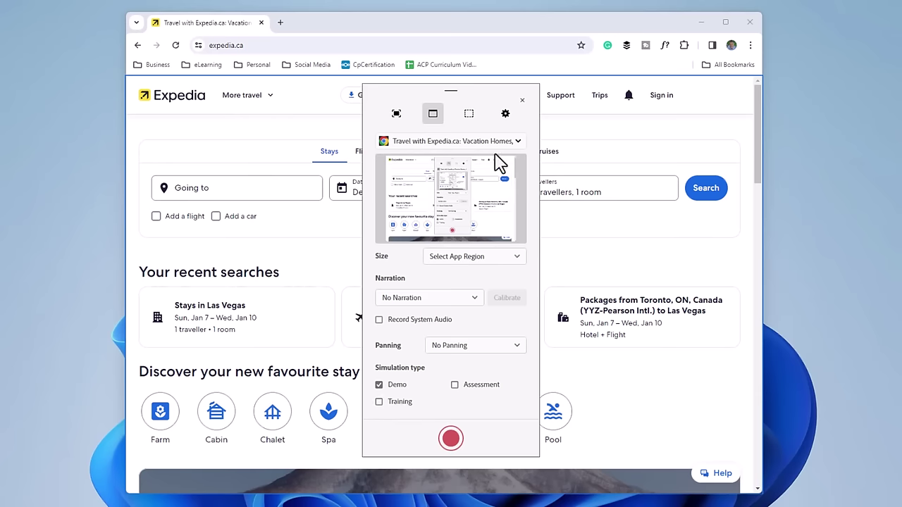
Record a search on Expedia, entering 'new york' in Going to, picking New York and searching
left_click(451, 438)
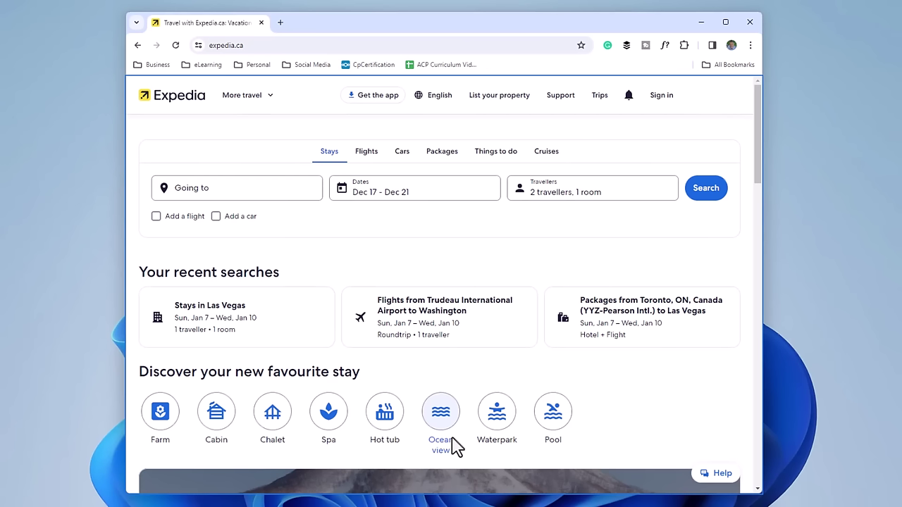
left_click(199, 189)
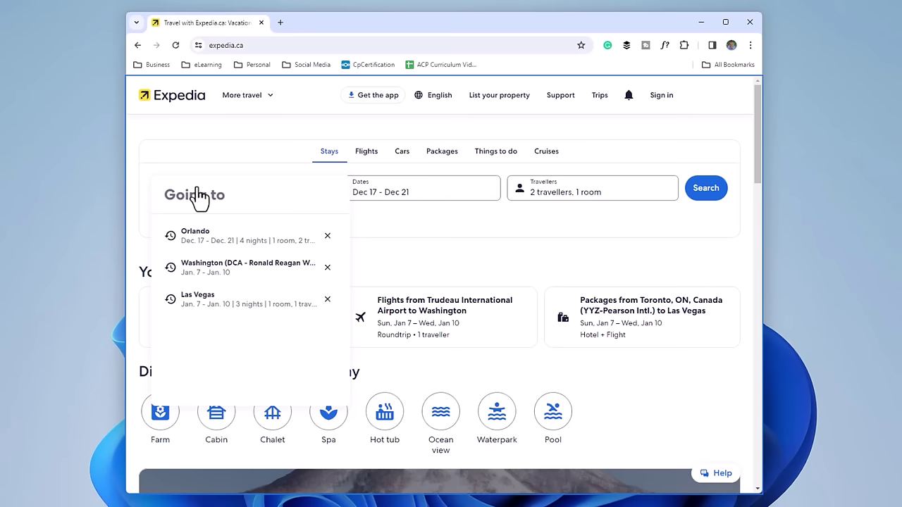
type("new york")
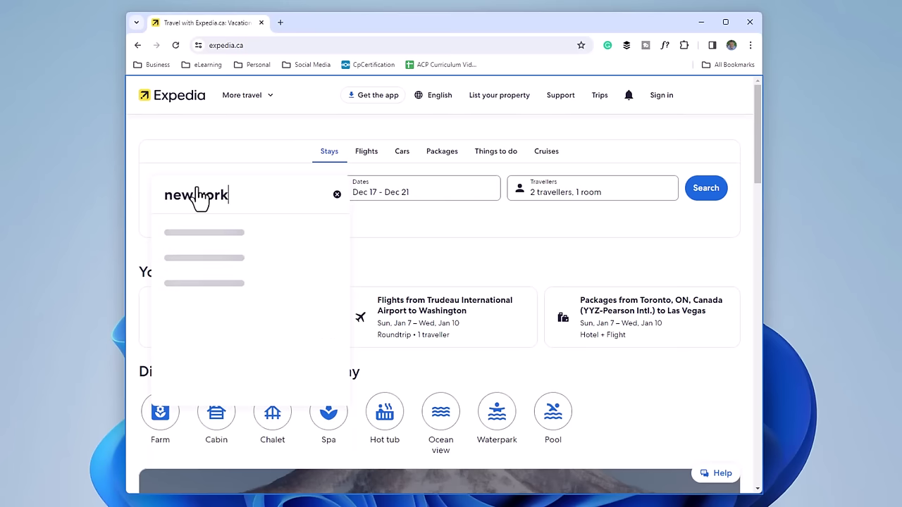
left_click(207, 245)
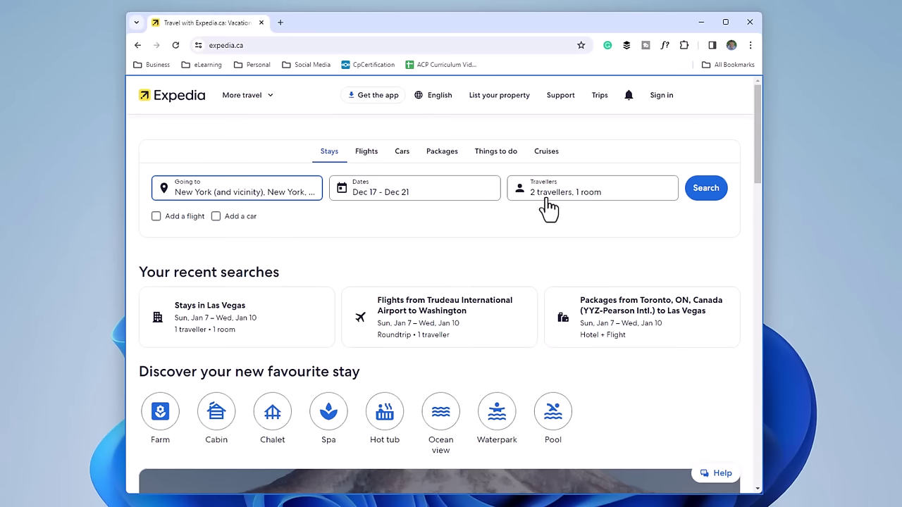
left_click(705, 191)
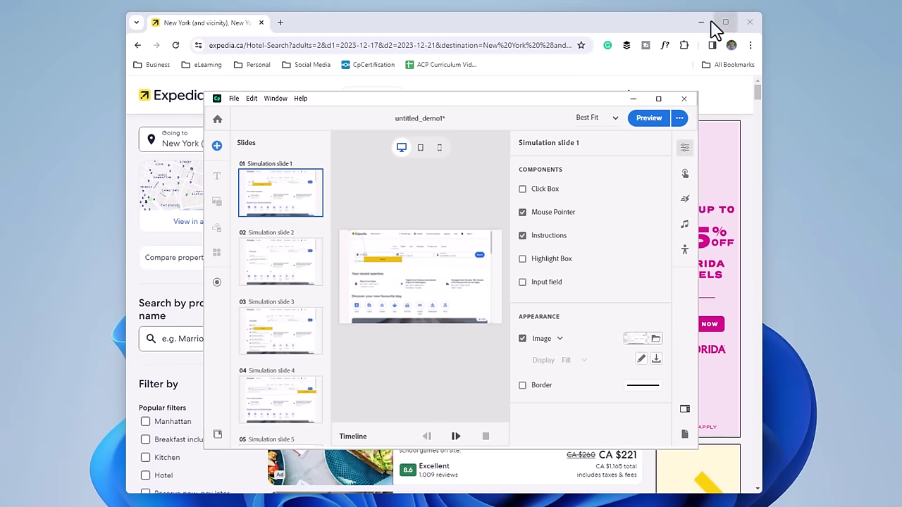
Close the Chrome window to return to the recorded Captivate project
left_click(751, 22)
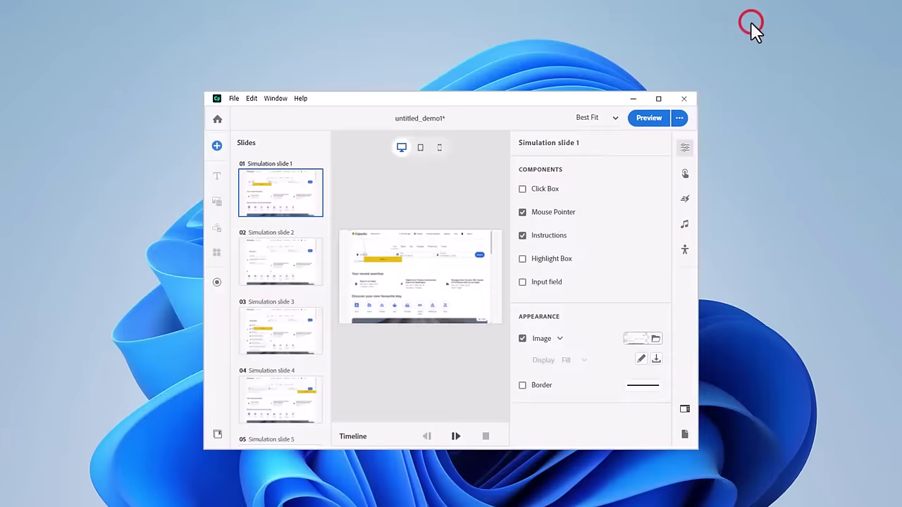
Maximize the project window, show the Timeline, and review slides 2–5 before returning to slide 1
double_click(551, 100)
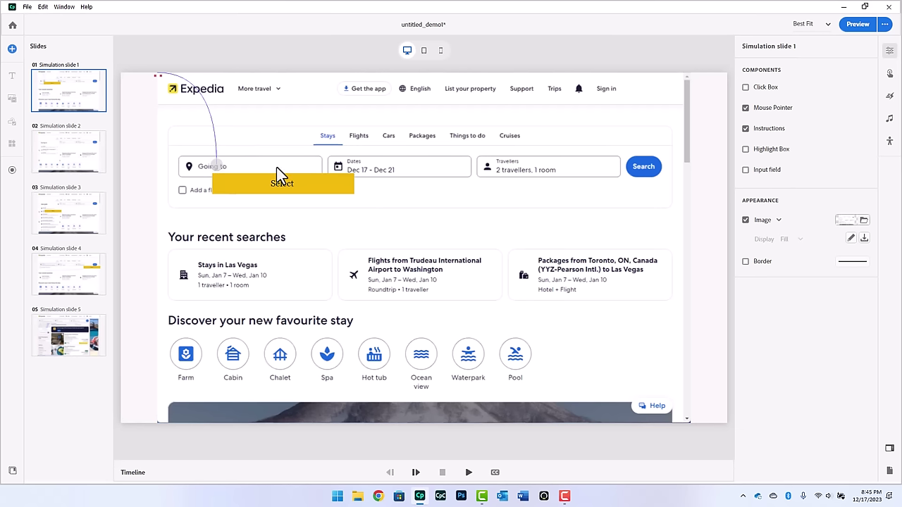
left_click(533, 470)
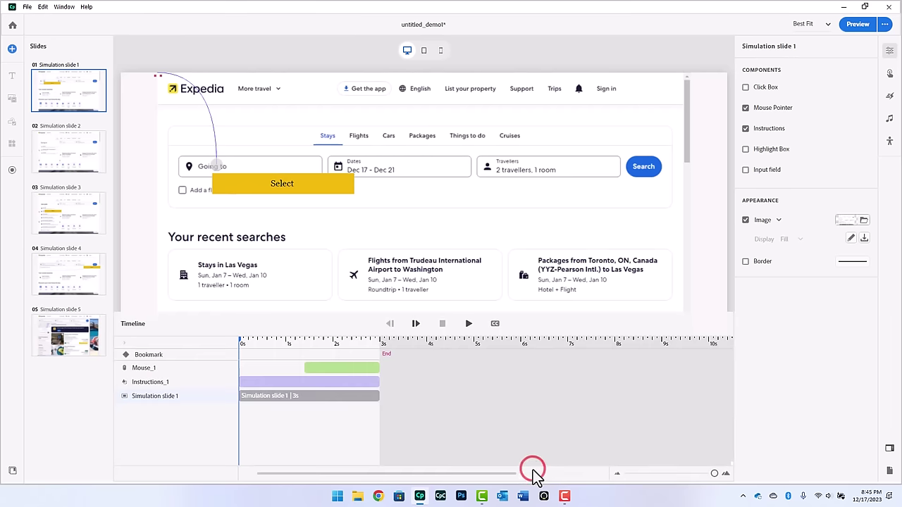
left_click(70, 161)
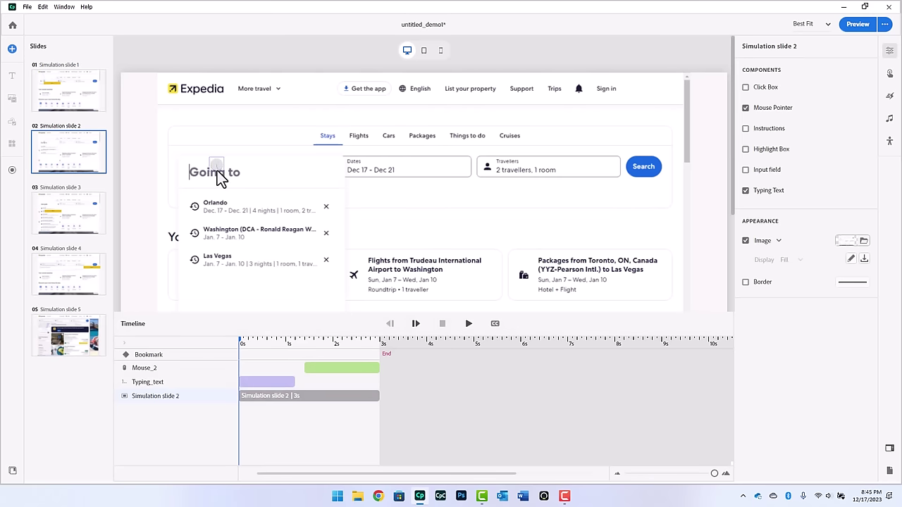
left_click(74, 215)
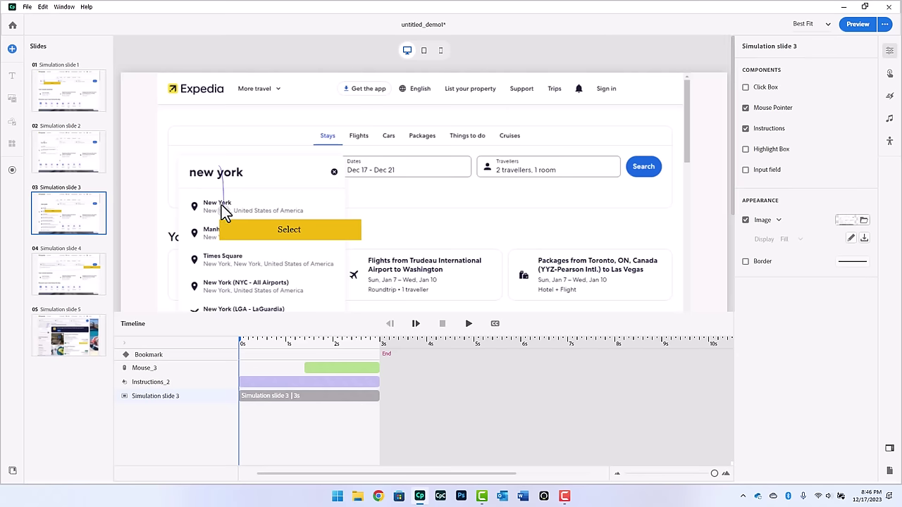
left_click(76, 276)
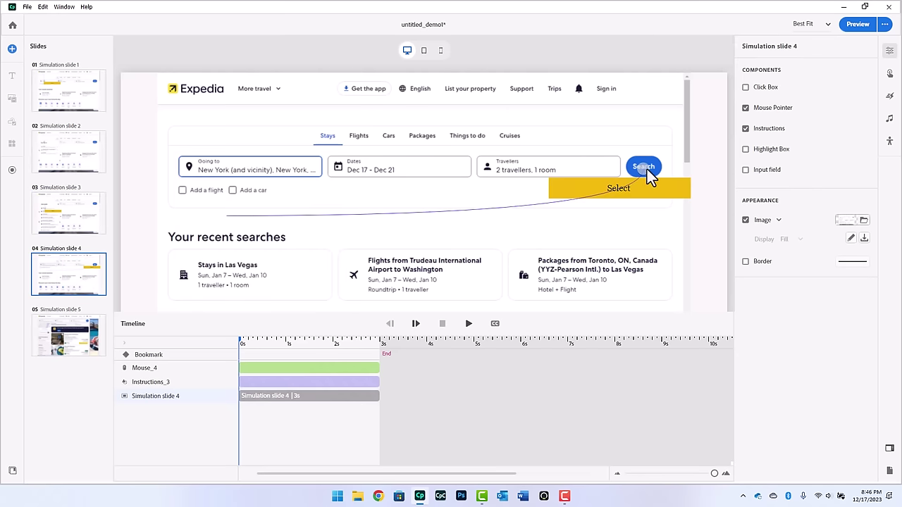
left_click(74, 338)
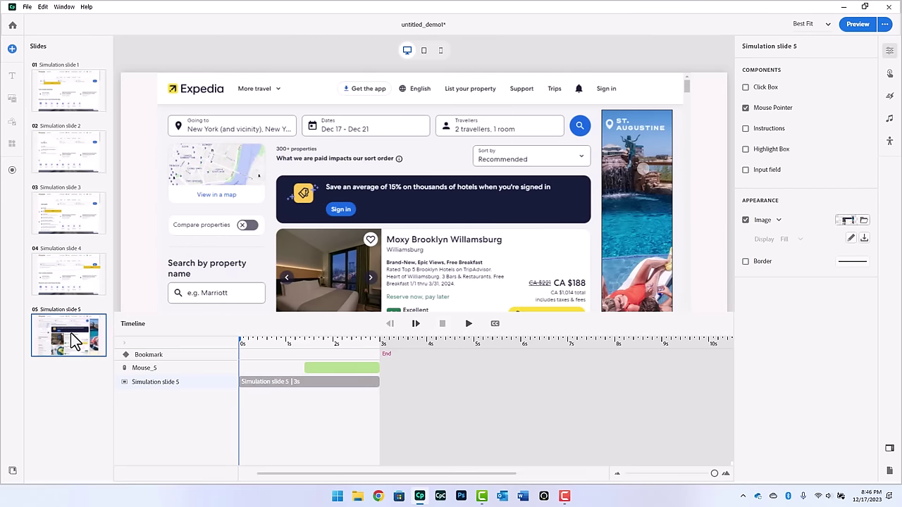
left_click(84, 93)
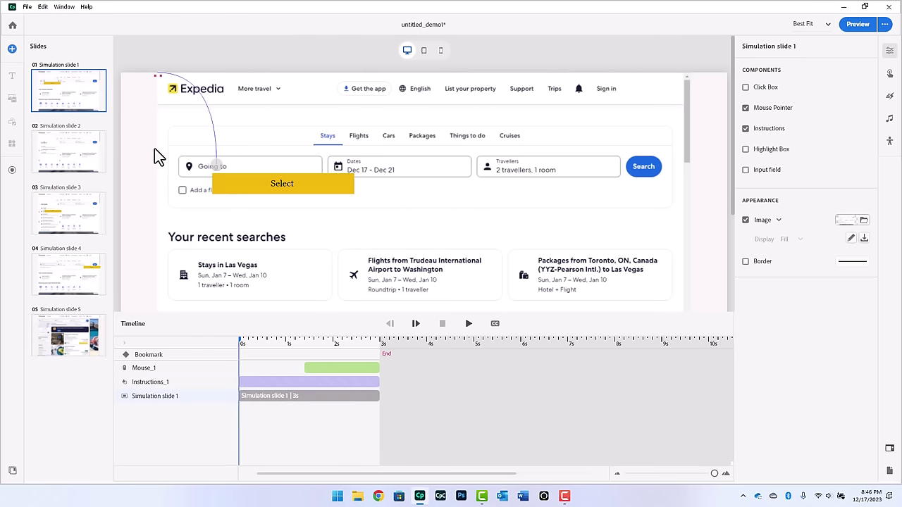
Move slide 1's caption below the search form and make it 'Click on the Going to field.' with Going to bold
left_click_drag(310, 185, 447, 225)
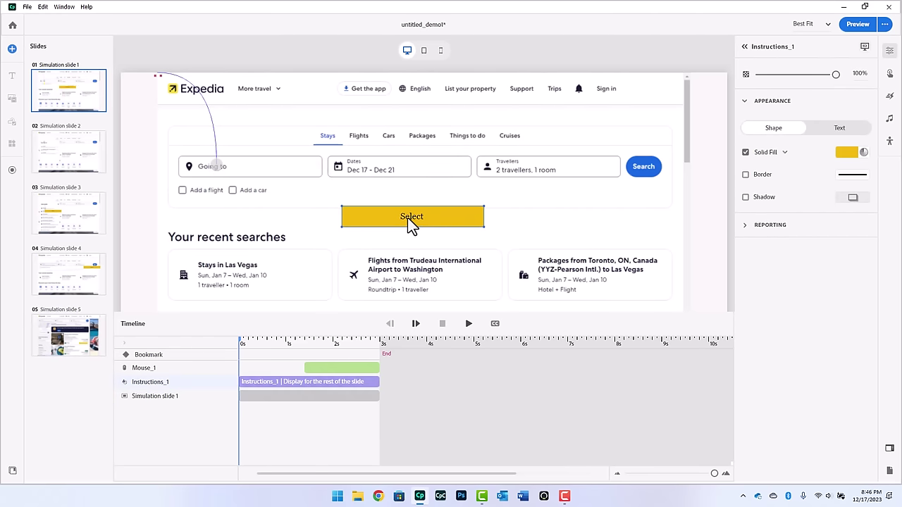
double_click(413, 217)
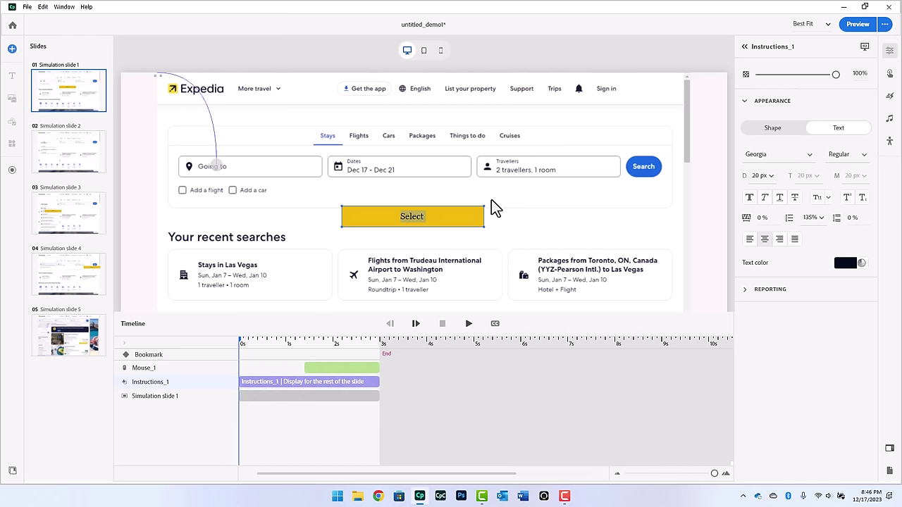
type("Click on the Going to field.")
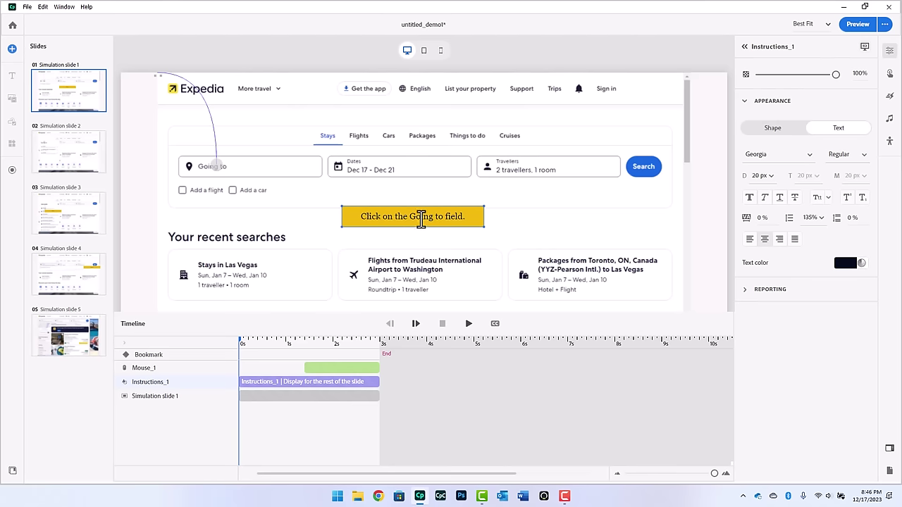
left_click(420, 219)
left_click_drag(421, 218, 441, 218)
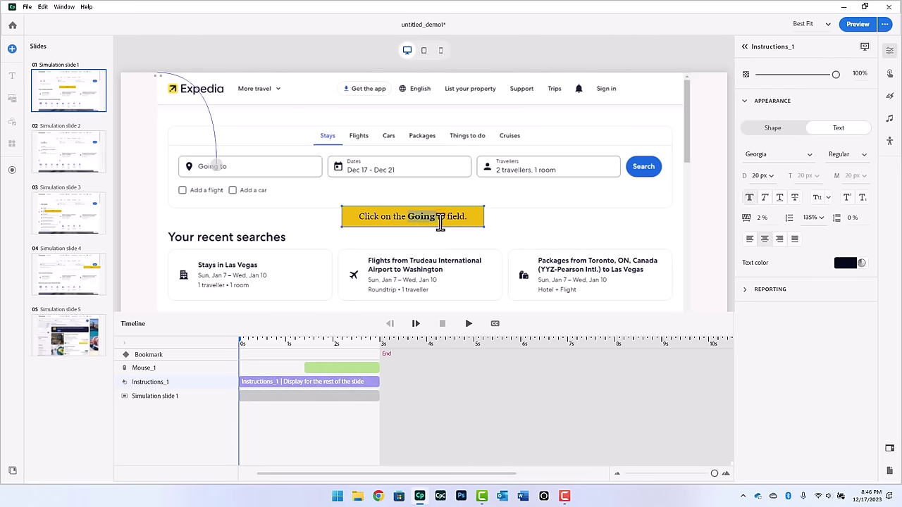
key("ctrl+b")
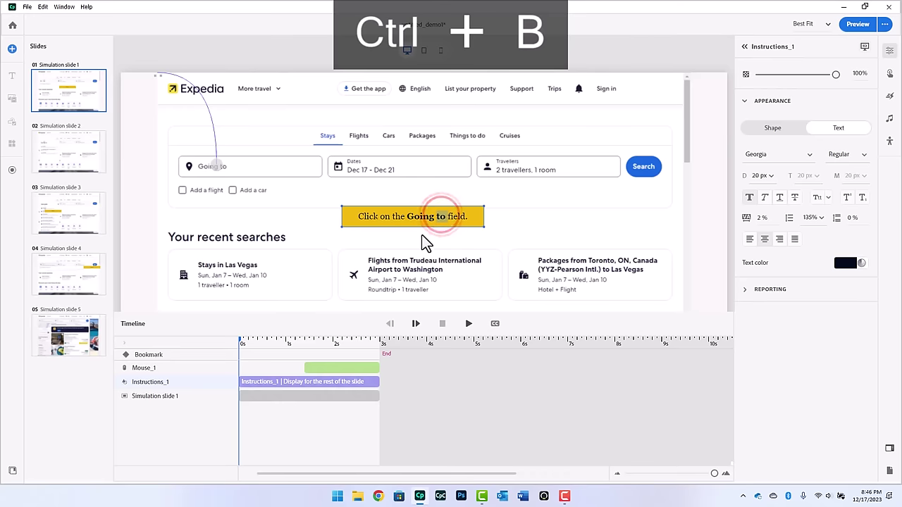
double_click(442, 217)
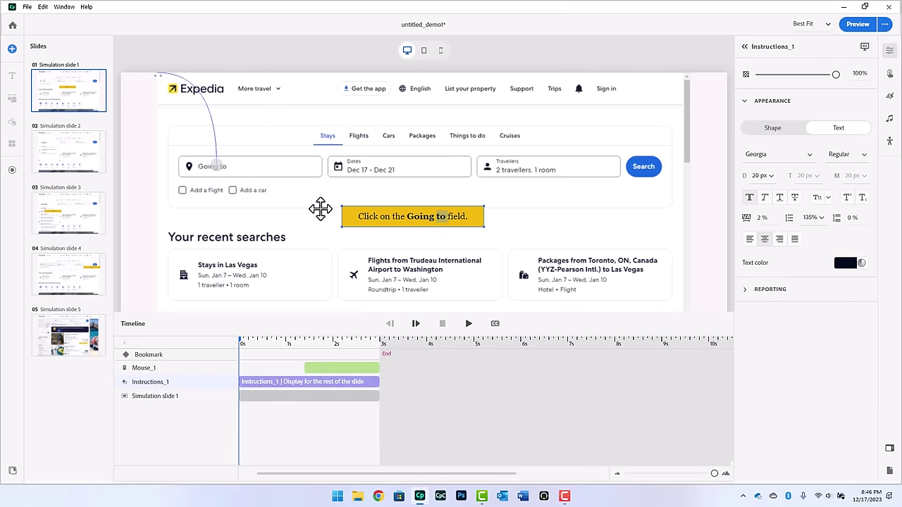
Add a centred slide 2 instruction caption: 'Type in your destination in the Going to field. In this case use New York'
left_click(83, 155)
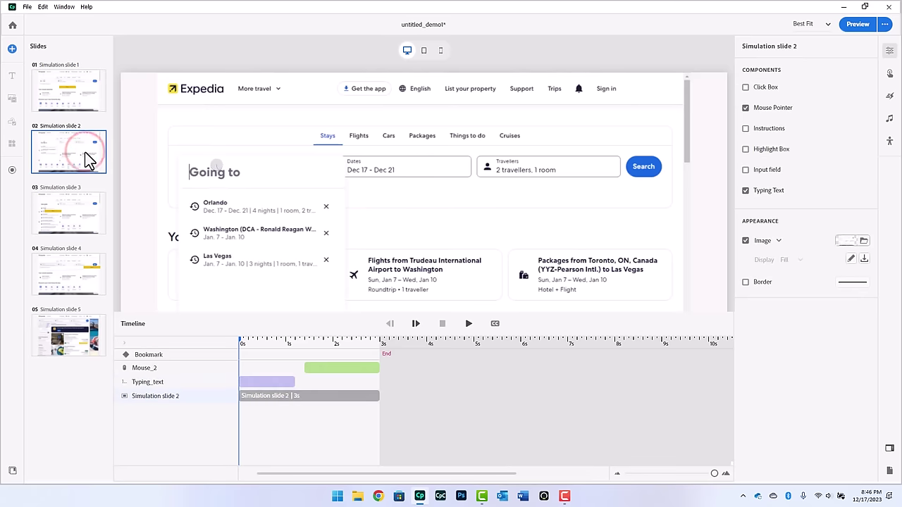
left_click(196, 386)
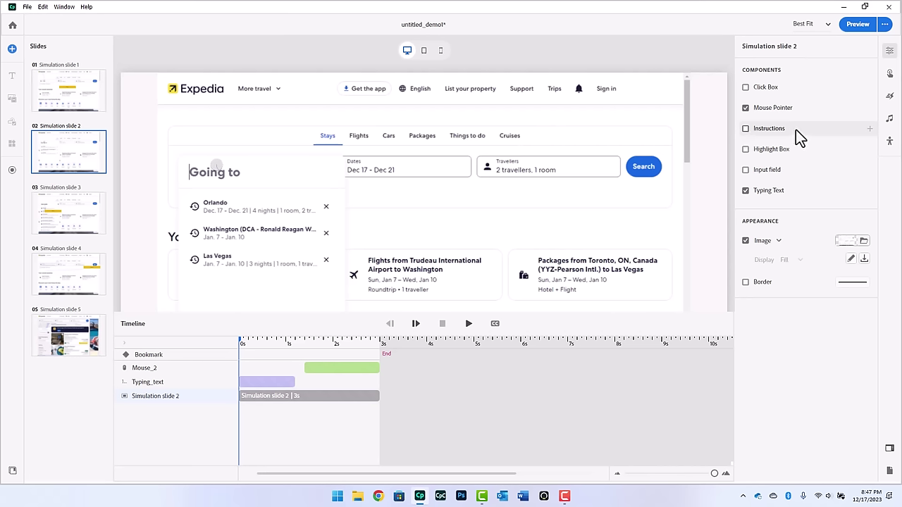
left_click(746, 129)
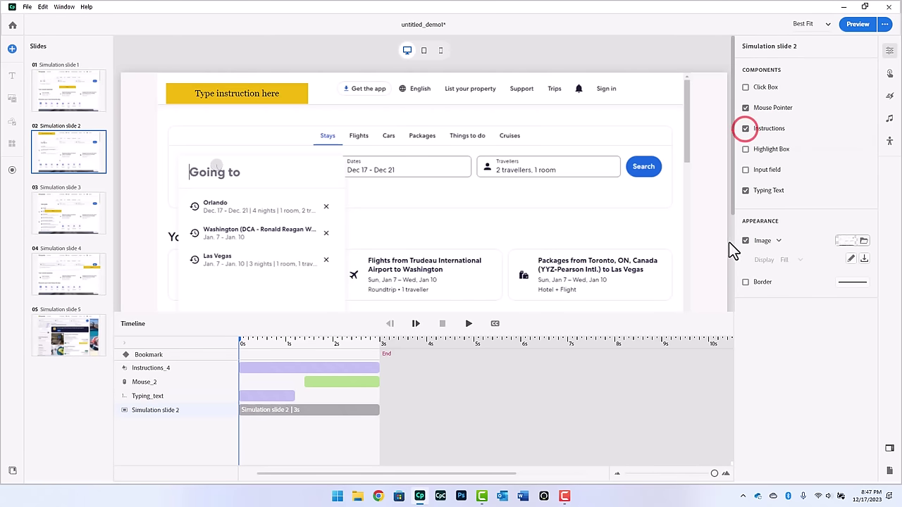
left_click_drag(263, 102, 461, 223)
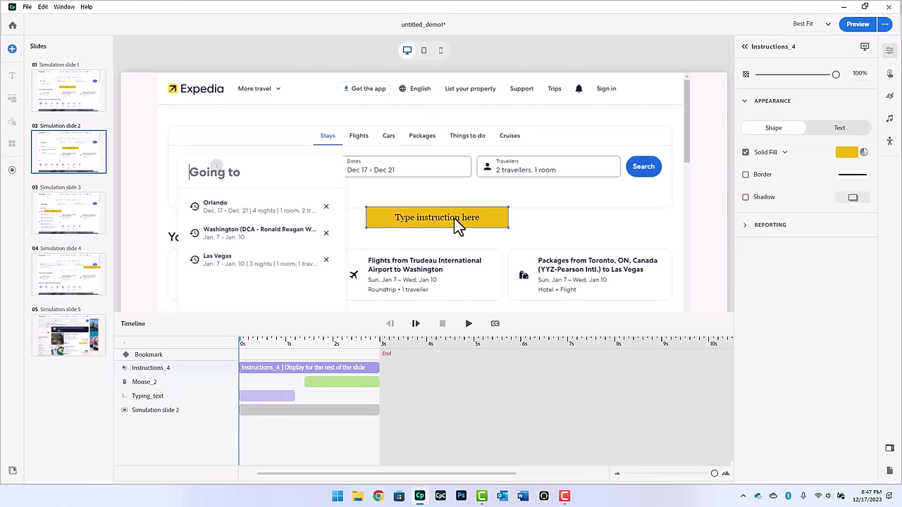
double_click(453, 218)
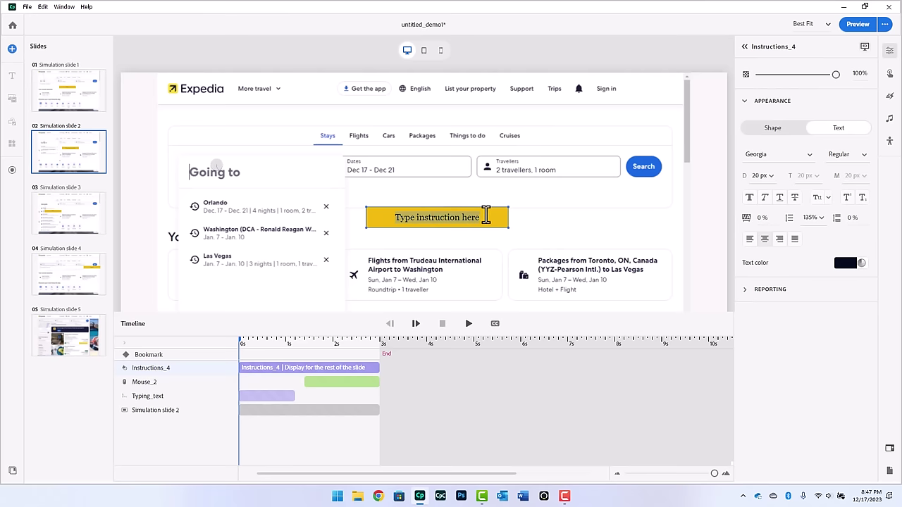
type("Type")
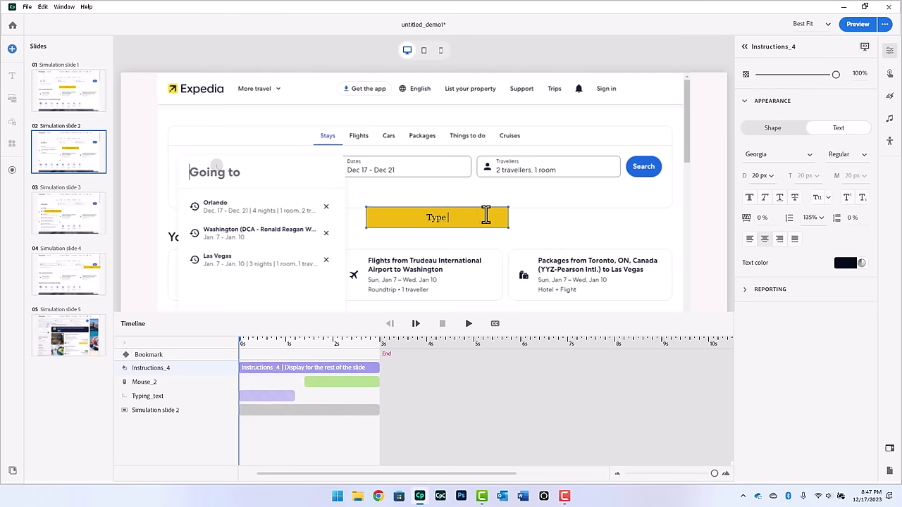
type(" in your destination in the Go")
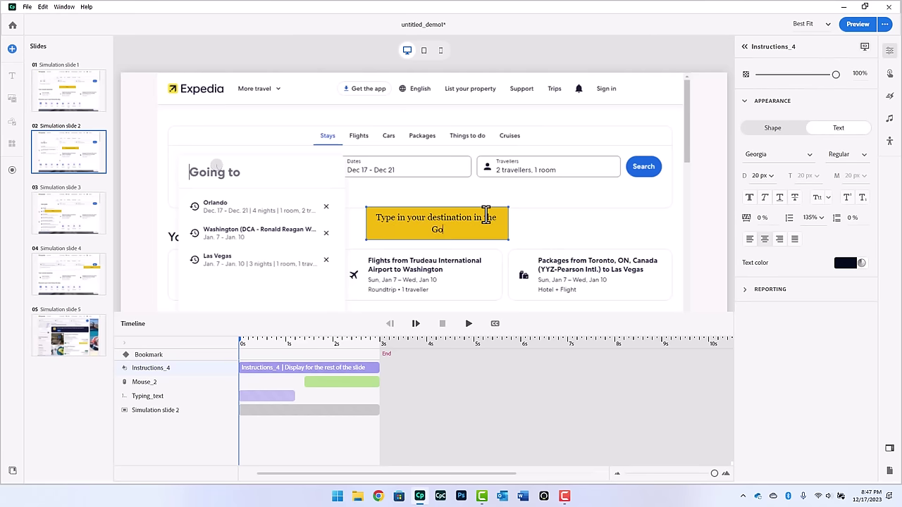
type("ing to field. In this cas")
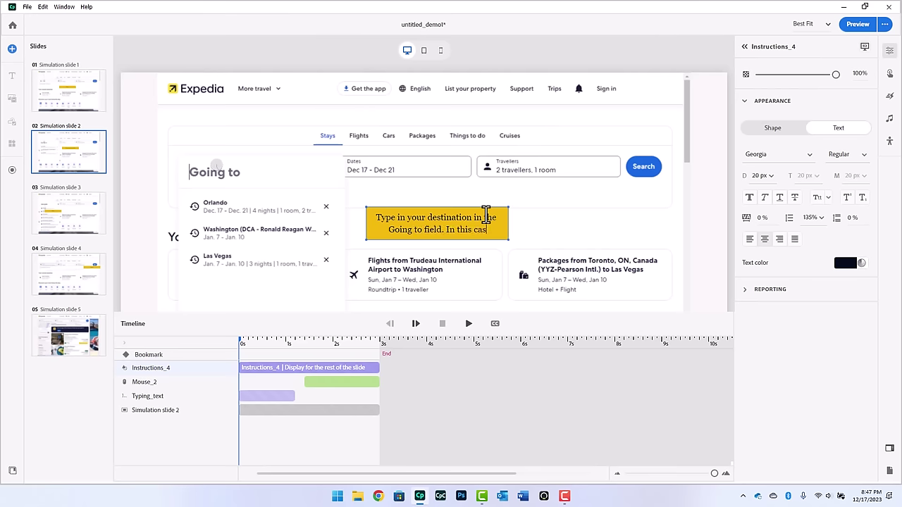
type("e use New York.")
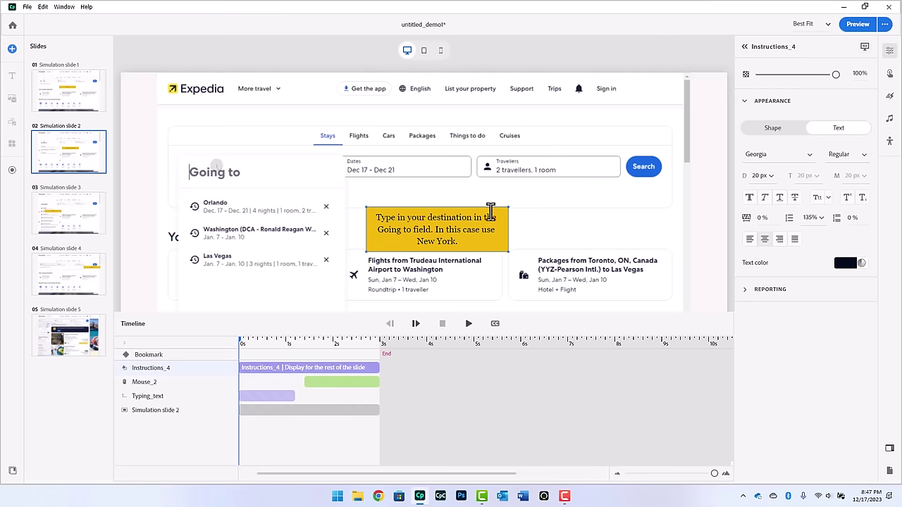
Bold 'Going to' and 'New York' in slide 2's caption
double_click(391, 230)
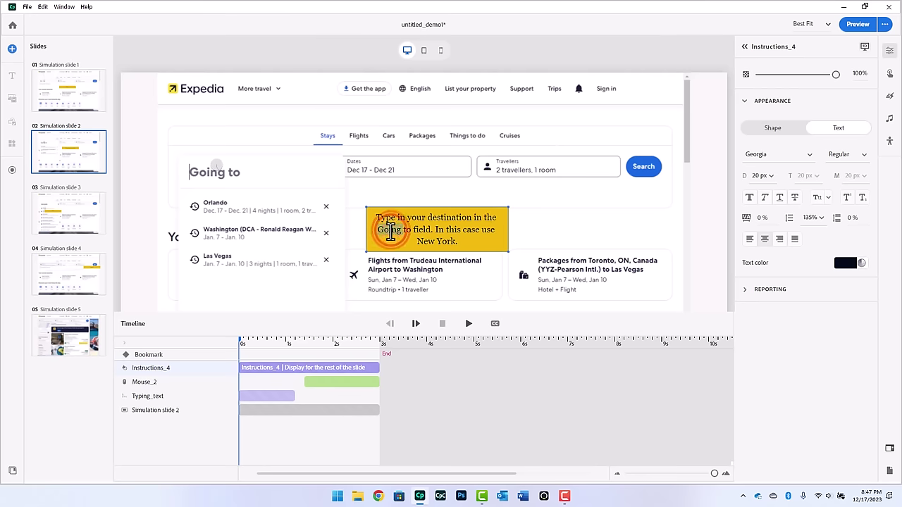
key("ctrl+b")
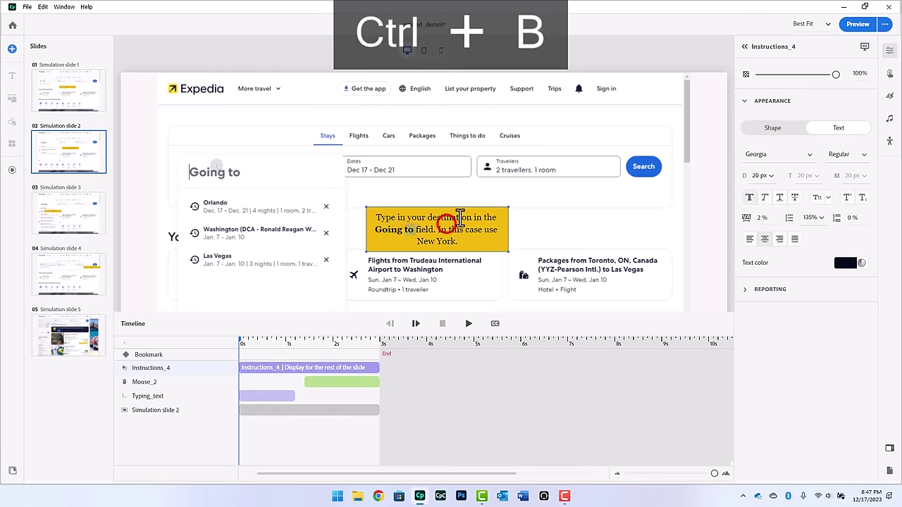
left_click(427, 244)
double_click(426, 242)
key("ctrl+b")
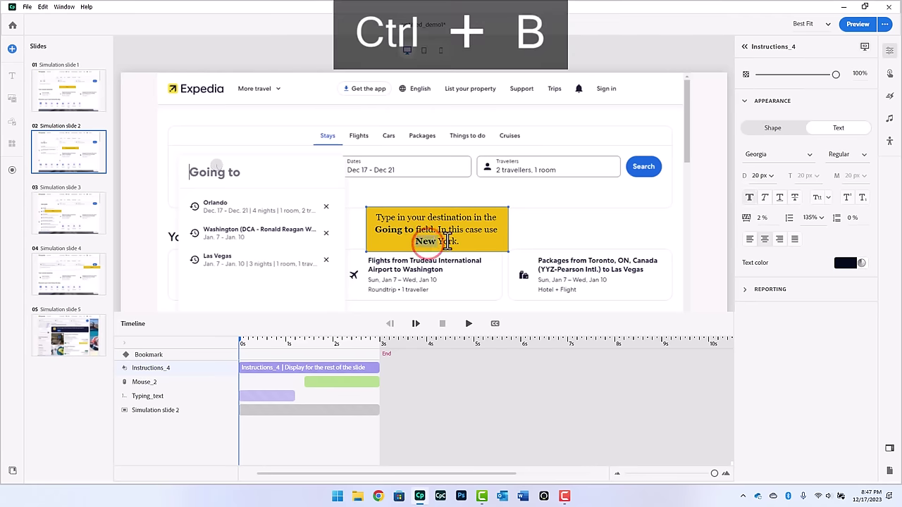
double_click(445, 242)
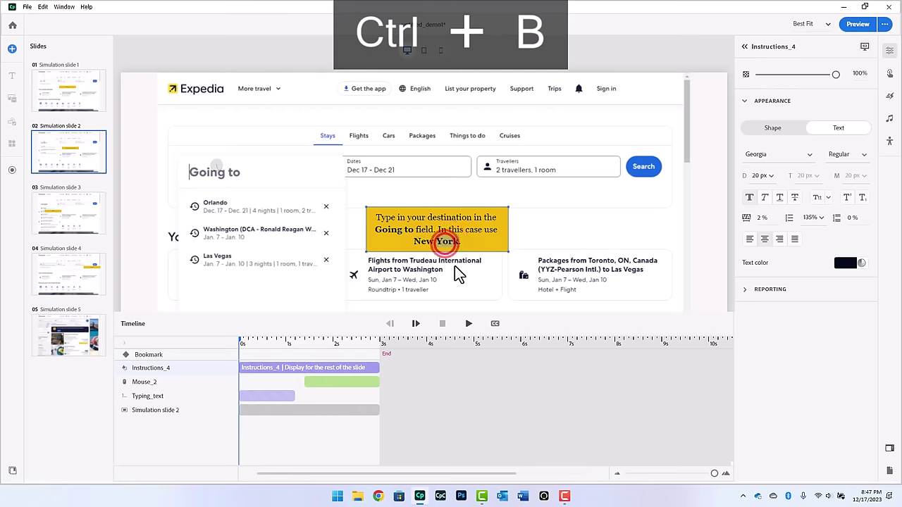
key("ctrl+b")
Shift slide 3's caption right and retype it as 'Select New York from the Search Results.' with New York bold
left_click(79, 217)
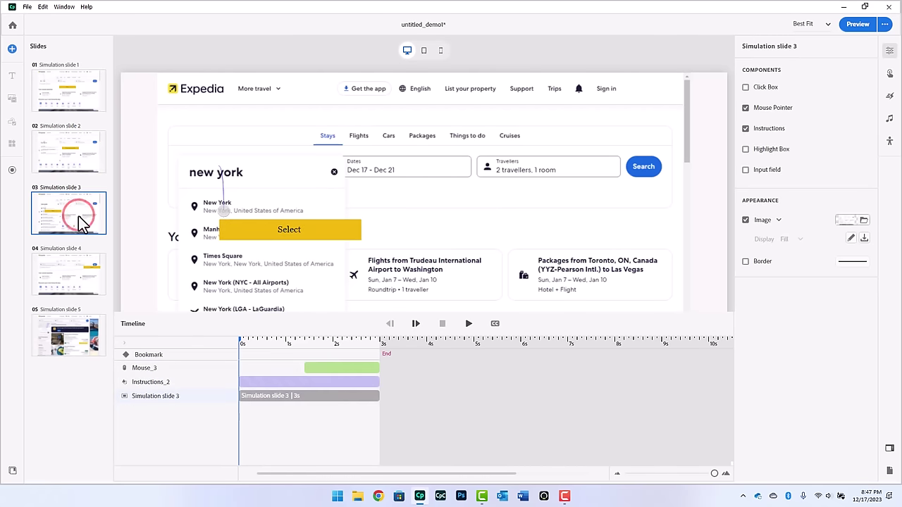
left_click_drag(341, 238, 464, 203)
double_click(437, 204)
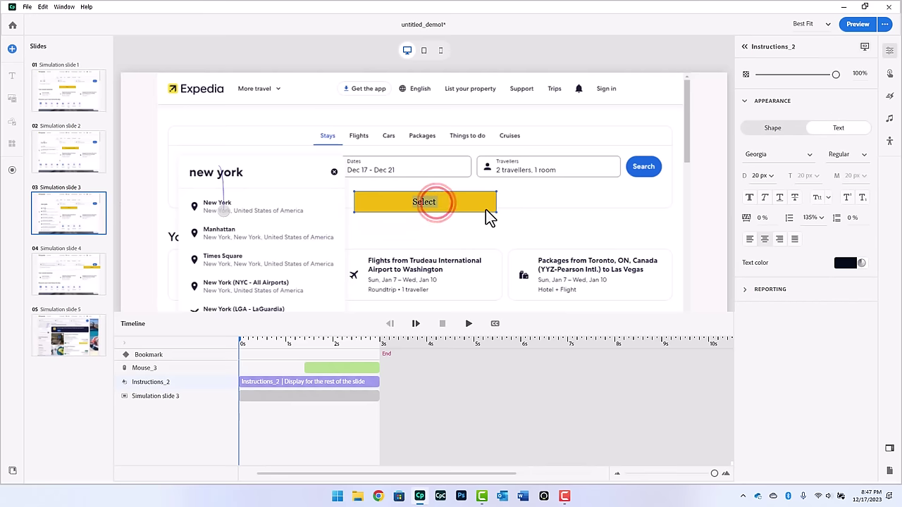
type("Select New ")
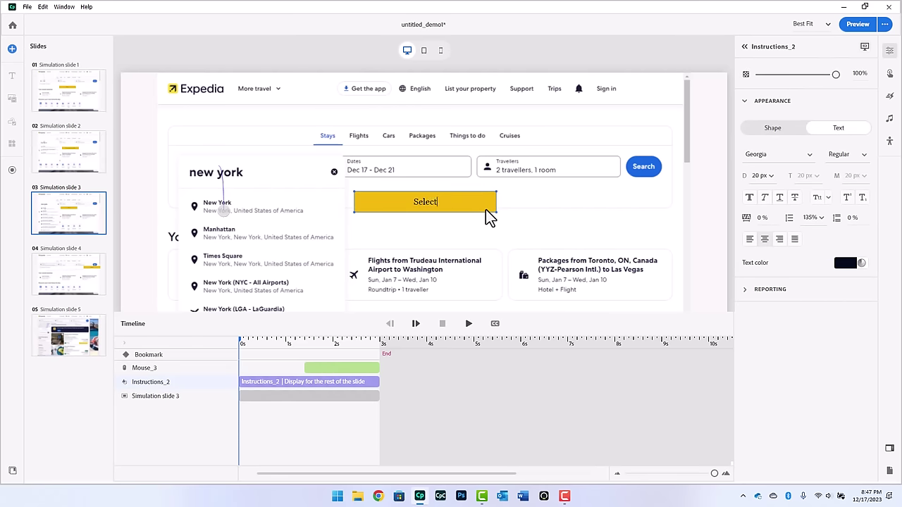
type("York from the Search RE")
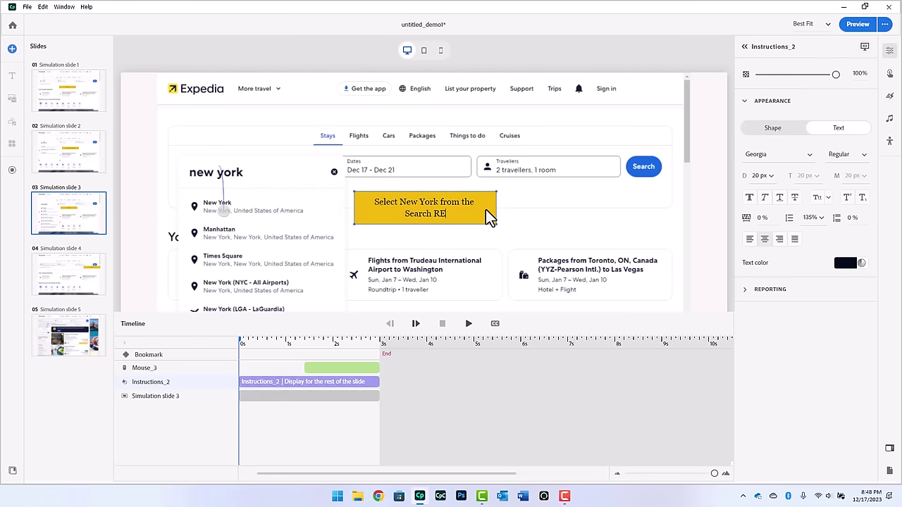
type("sults.")
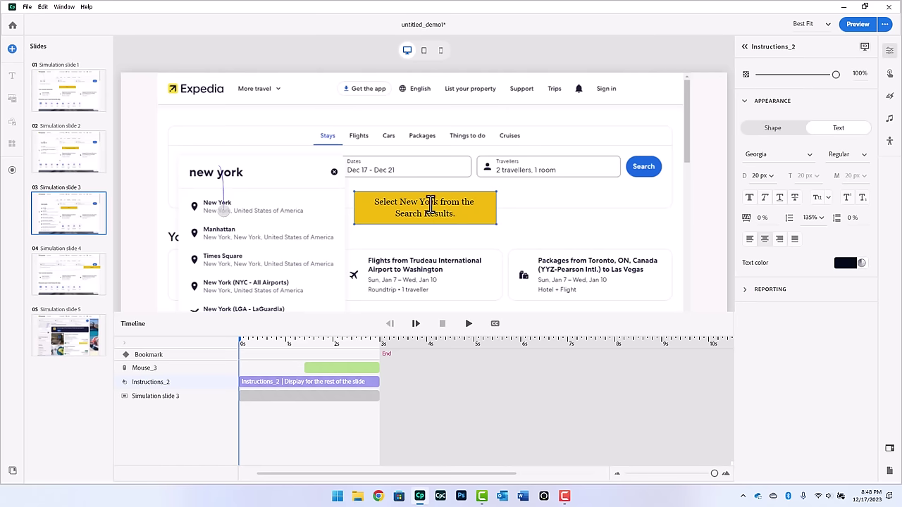
double_click(430, 202)
key("ctrl+b")
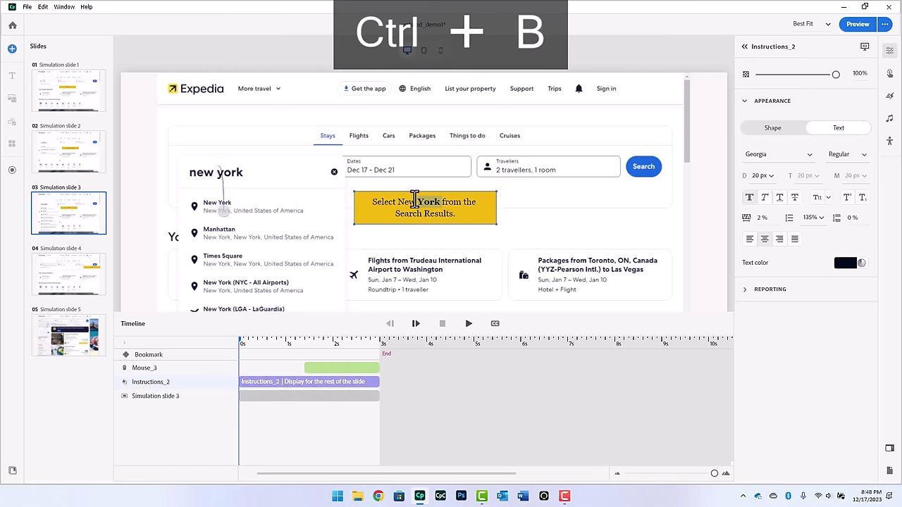
double_click(411, 200)
key("ctrl+b")
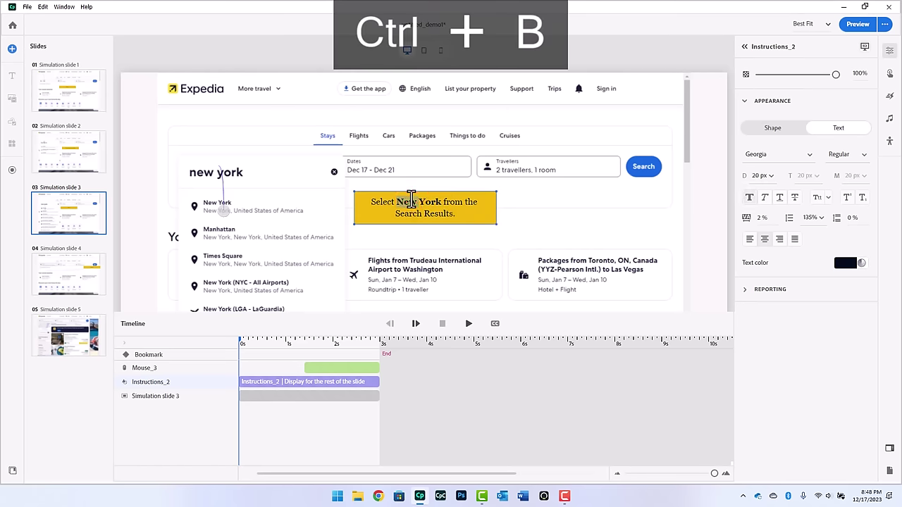
Move slide 4's caption below the search bar and change it to 'Click on Search.' with Search bold
left_click(49, 278)
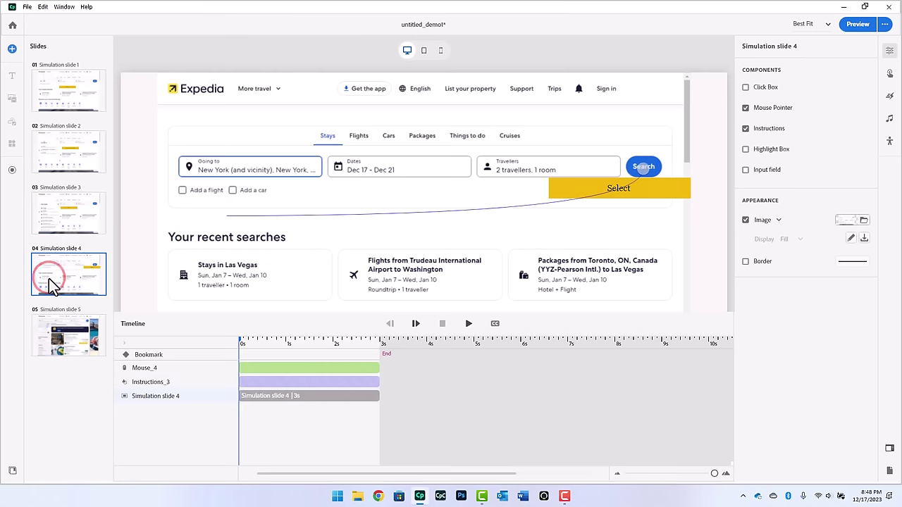
left_click_drag(646, 194, 435, 236)
double_click(435, 236)
type("Click")
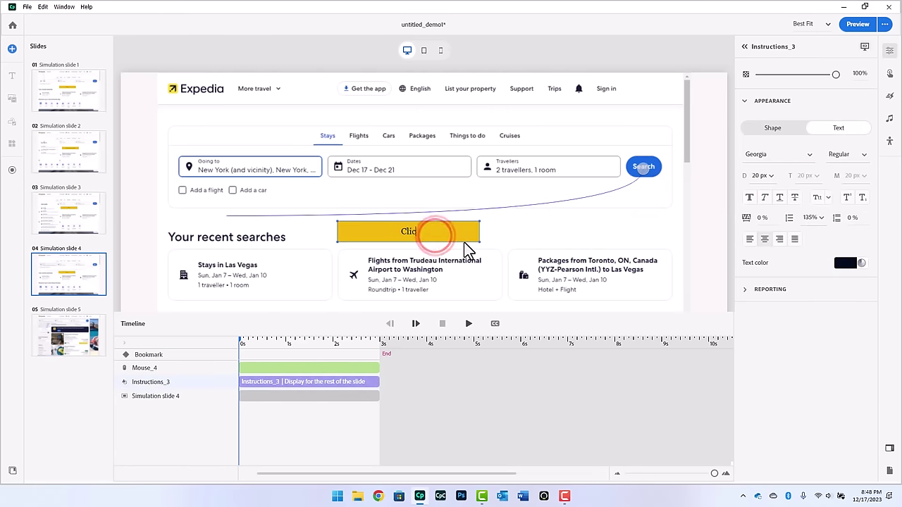
type(" on Search")
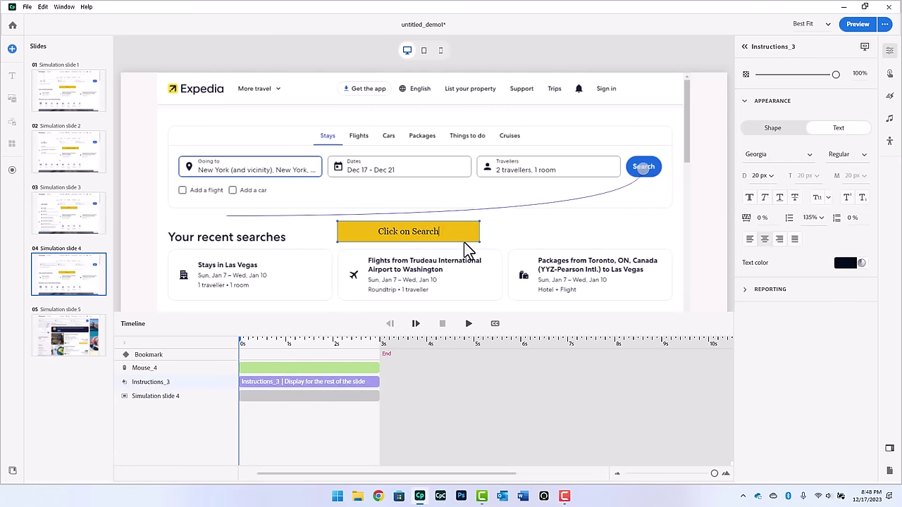
type(".")
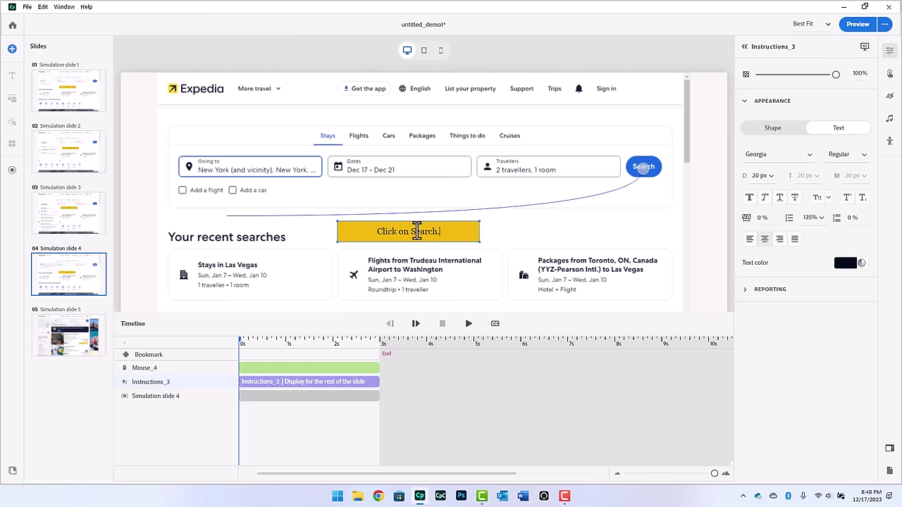
left_click(417, 230)
key("ctrl+b")
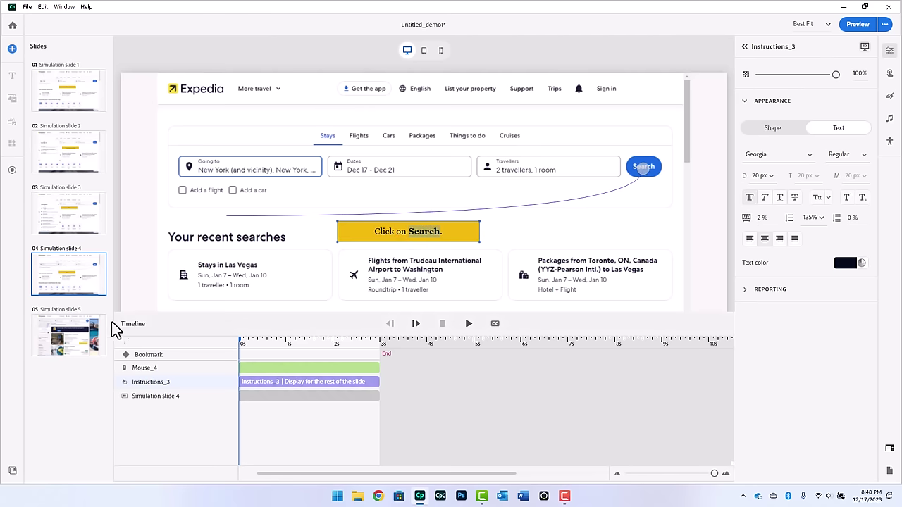
left_click(81, 338)
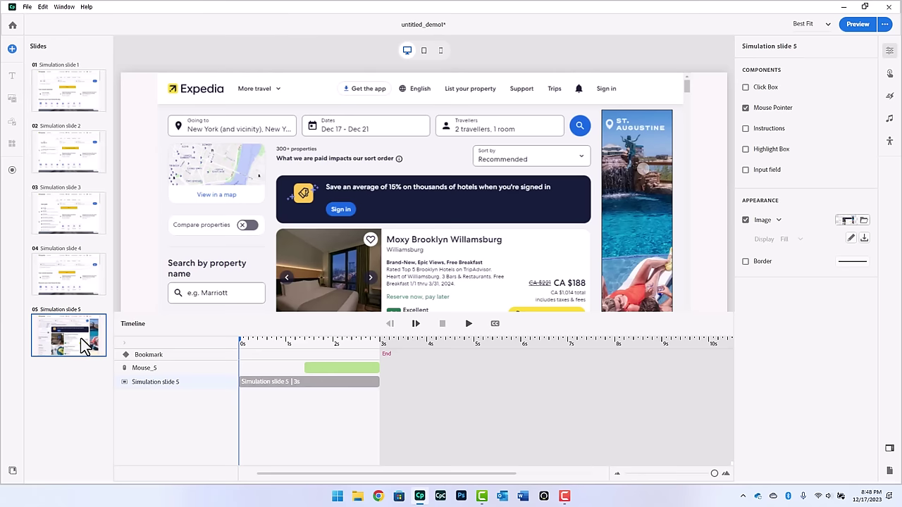
Add a slide 5 instruction caption on the hotel card: 'Congratulations you have successful search for a Hotel in New York.'
left_click(746, 128)
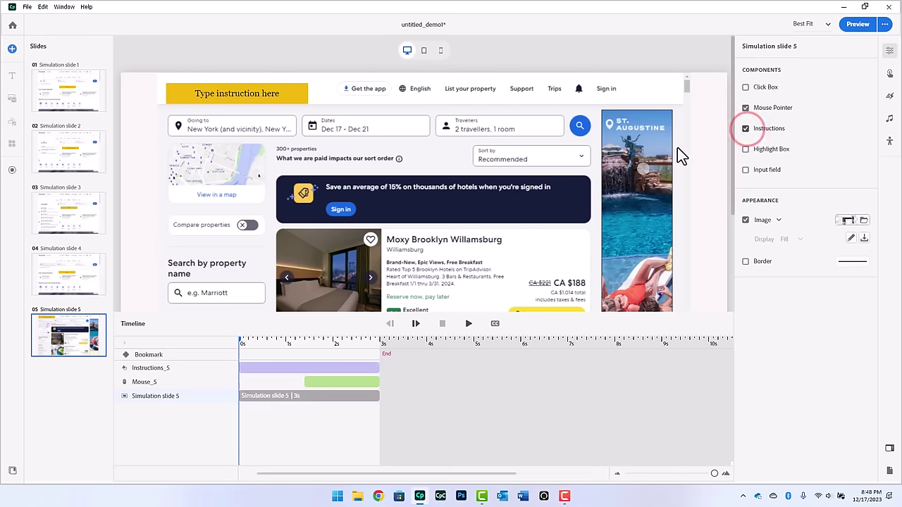
left_click_drag(300, 93, 418, 248)
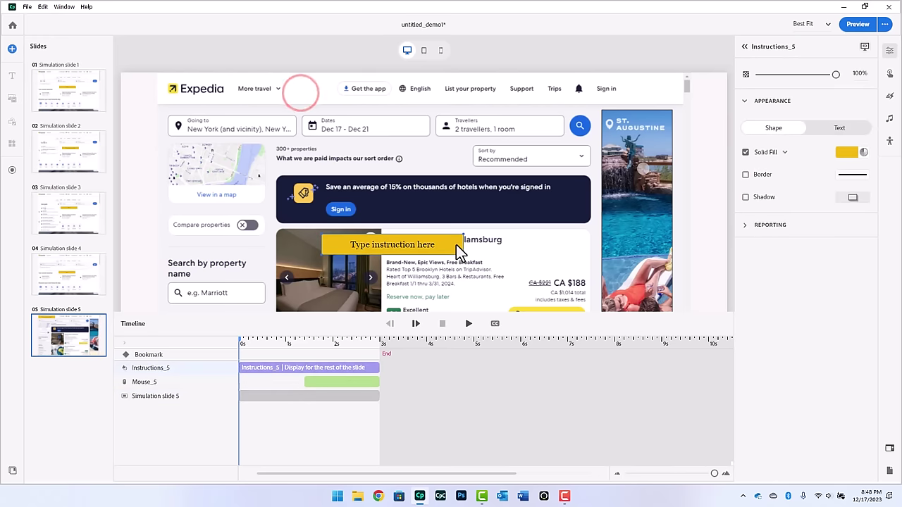
double_click(418, 248)
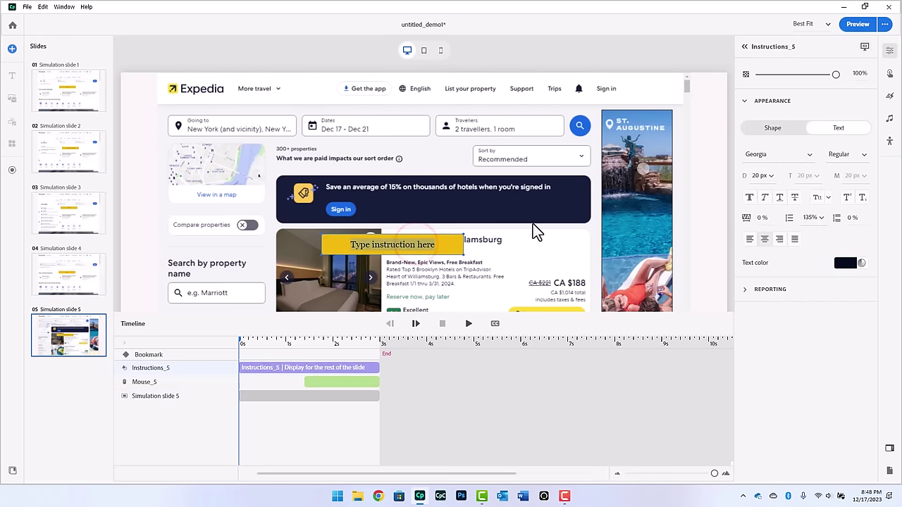
type("Congratu")
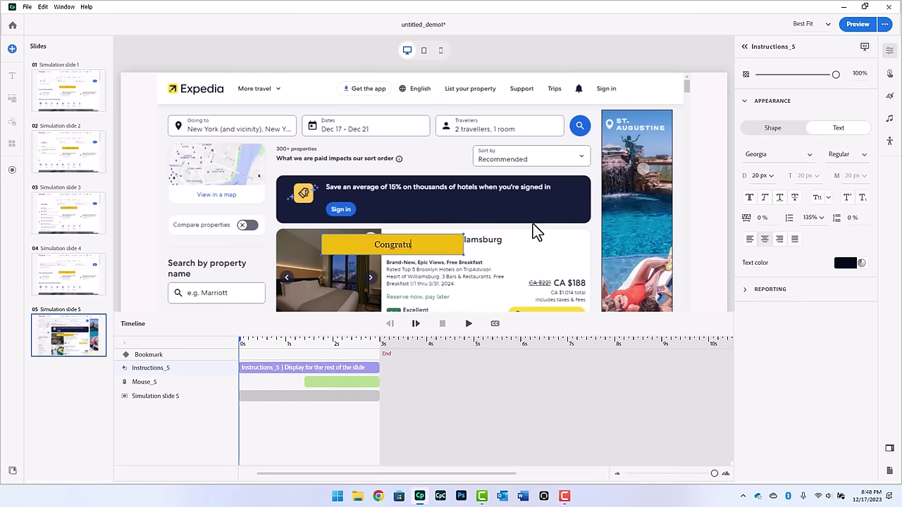
type("lations you have succ")
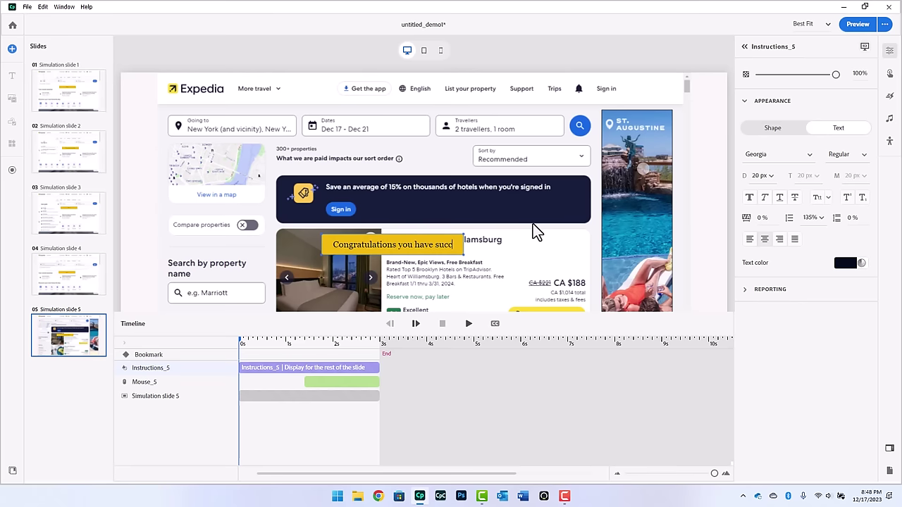
type("essful searc")
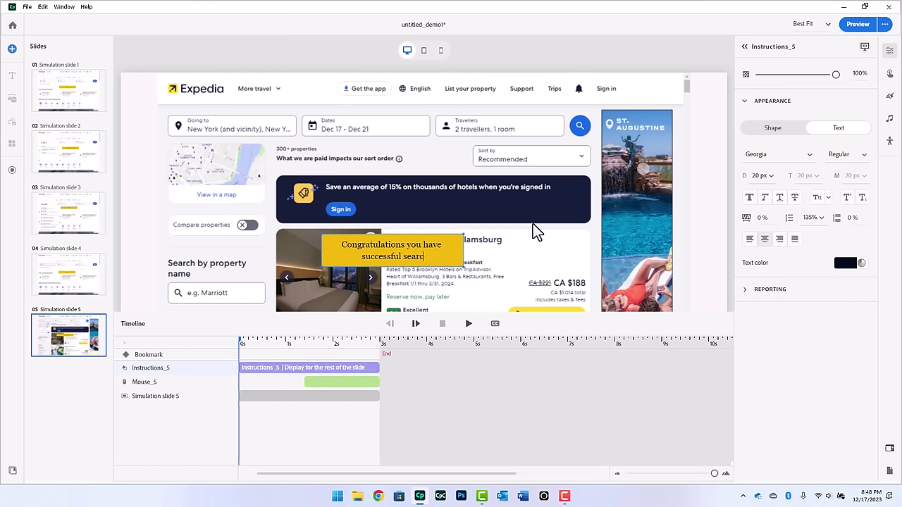
type("h for a Hotel in Ne")
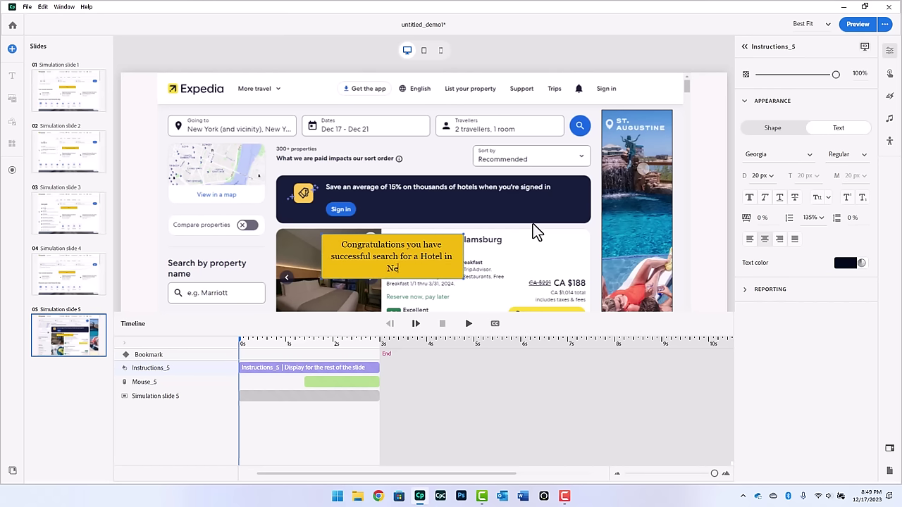
type("w York.")
Bold 'New York.', add '!' and a line break after Congratulations, and move the caption up-right
left_click_drag(372, 269, 421, 269)
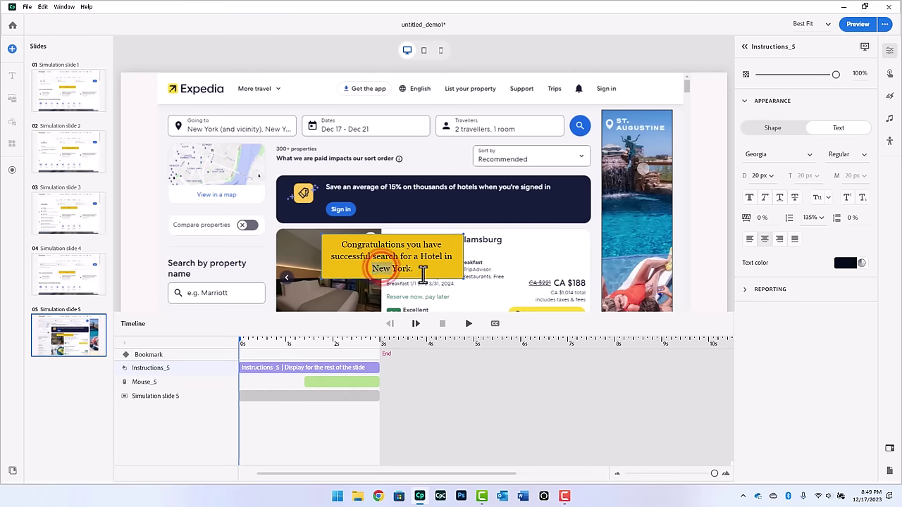
key("ctrl+b")
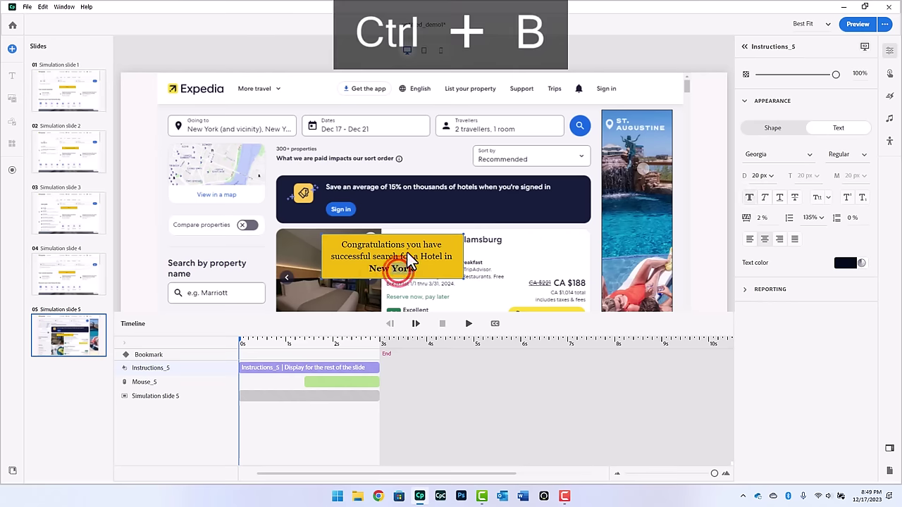
left_click(402, 241)
type("!")
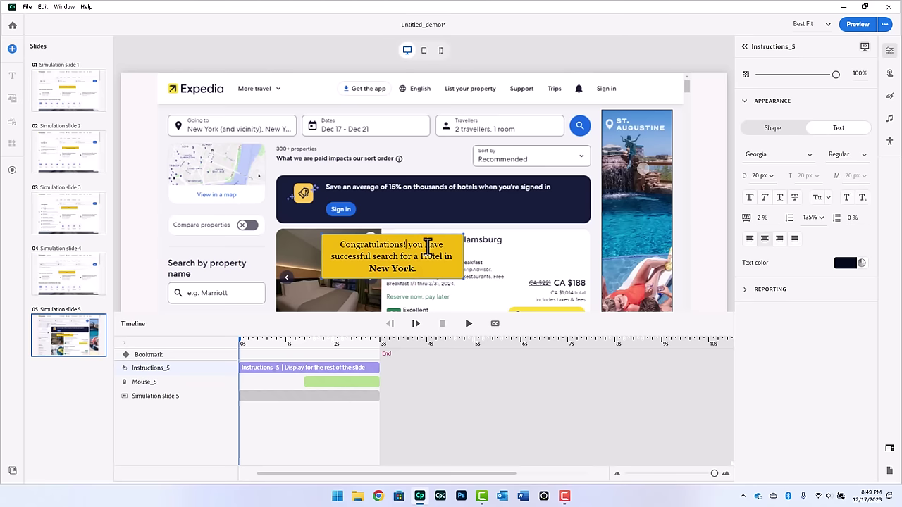
key("BackSpace")
key("Return")
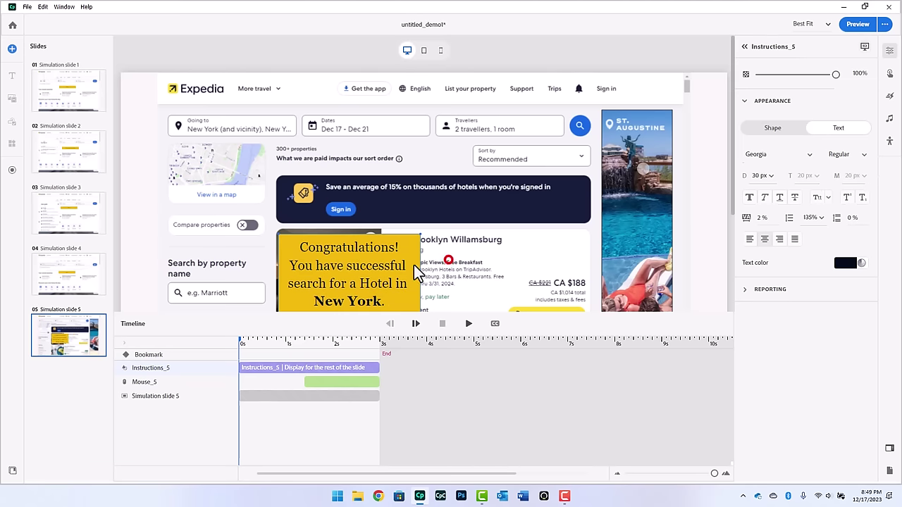
left_click(384, 267)
left_click_drag(384, 267, 454, 218)
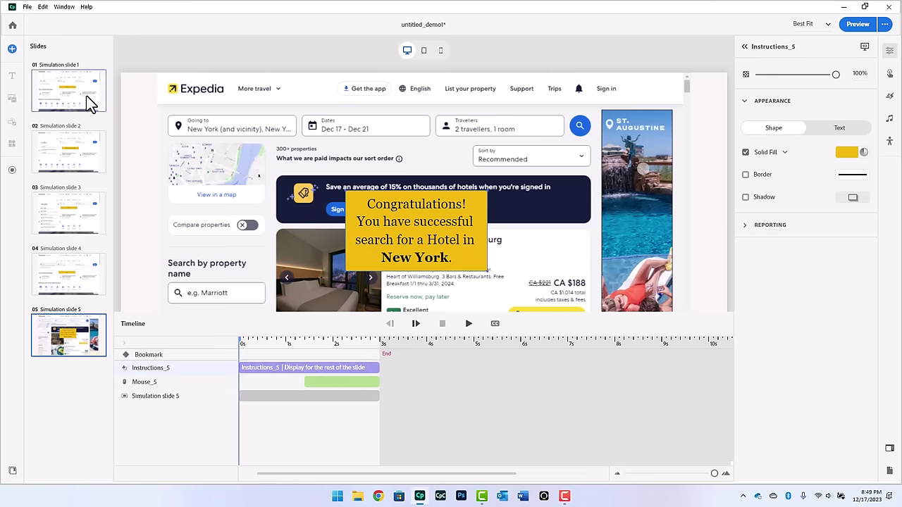
Return to Simulation slide 1 with its 'Click on the Going to field.' caption
left_click(64, 88)
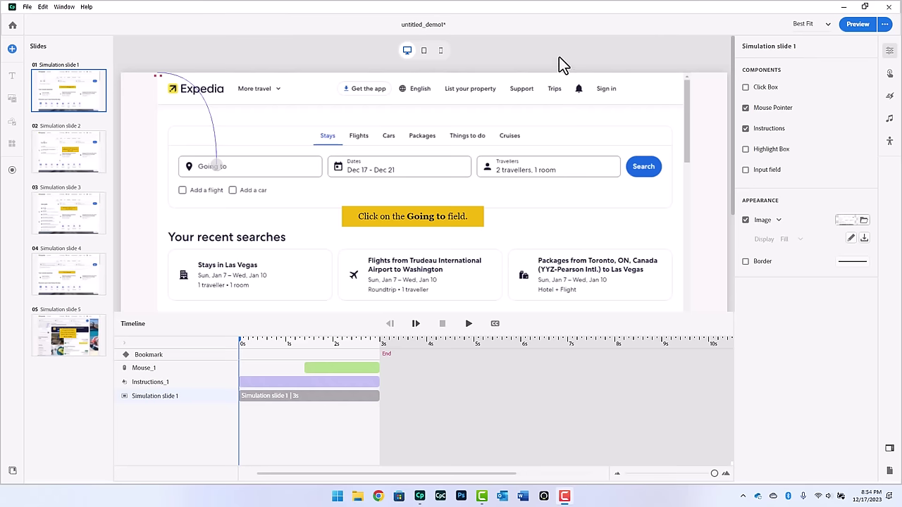
left_click(558, 55)
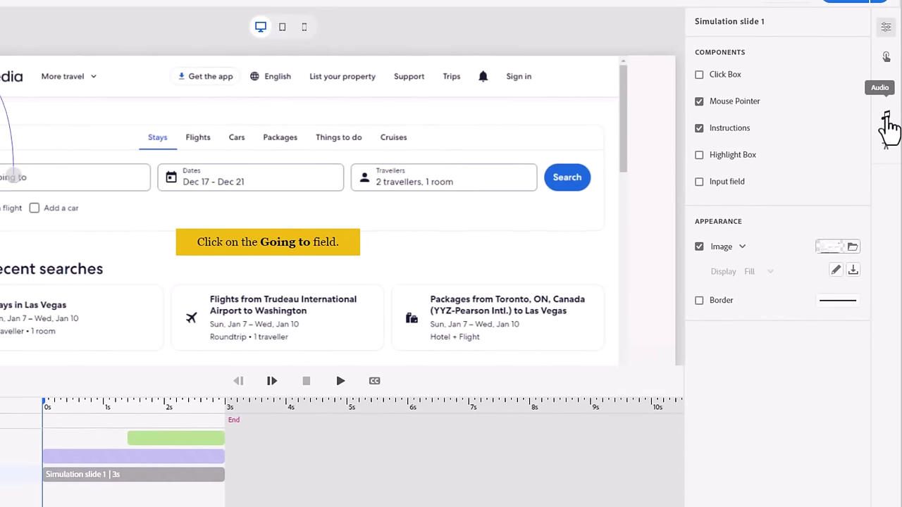
Import CZ-1.mp3 from Downloads as slide 1's audio and show its timeline track
left_click(886, 117)
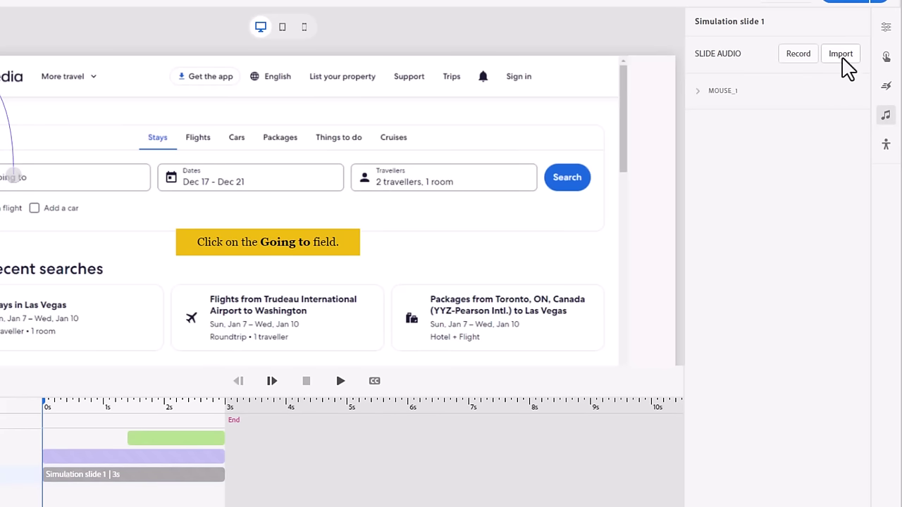
left_click(841, 55)
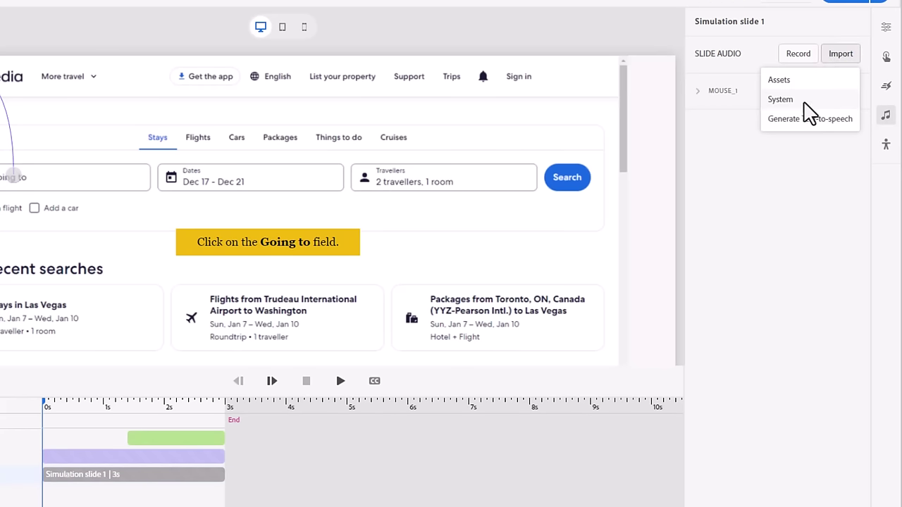
left_click(792, 103)
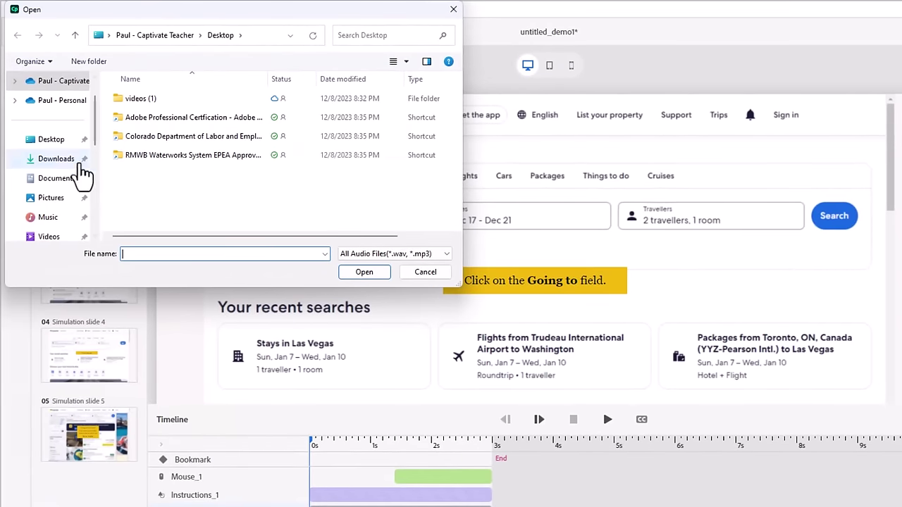
left_click(63, 159)
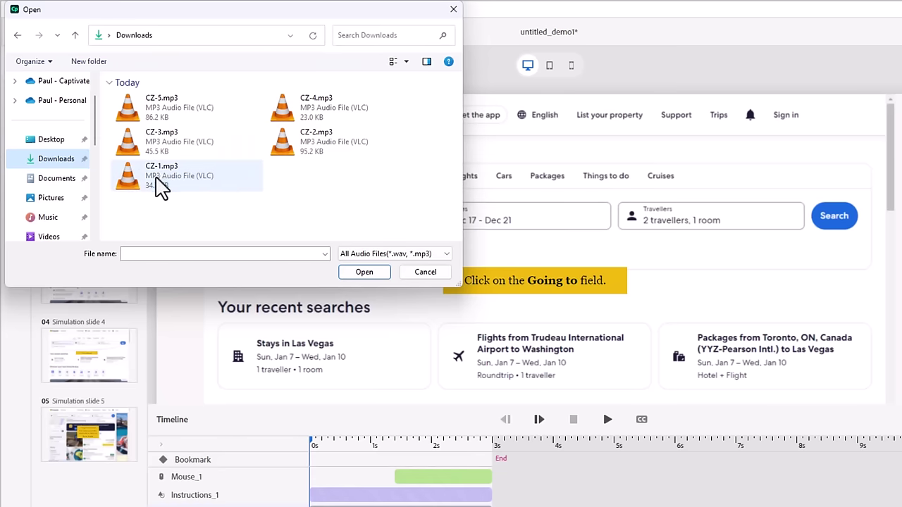
left_click(157, 176)
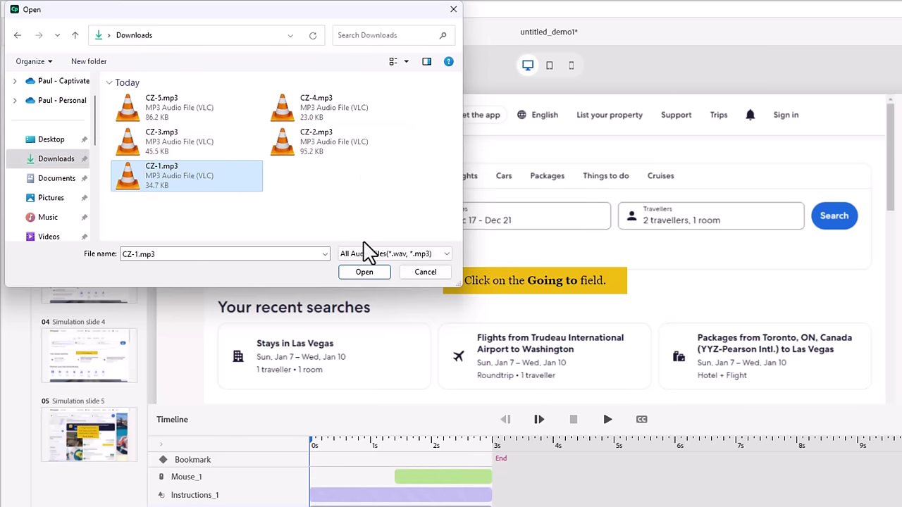
left_click(366, 272)
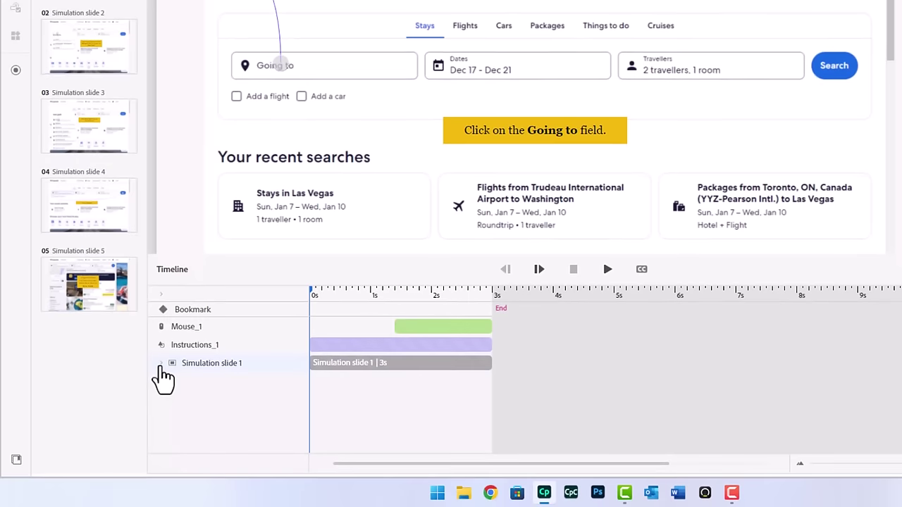
left_click(161, 364)
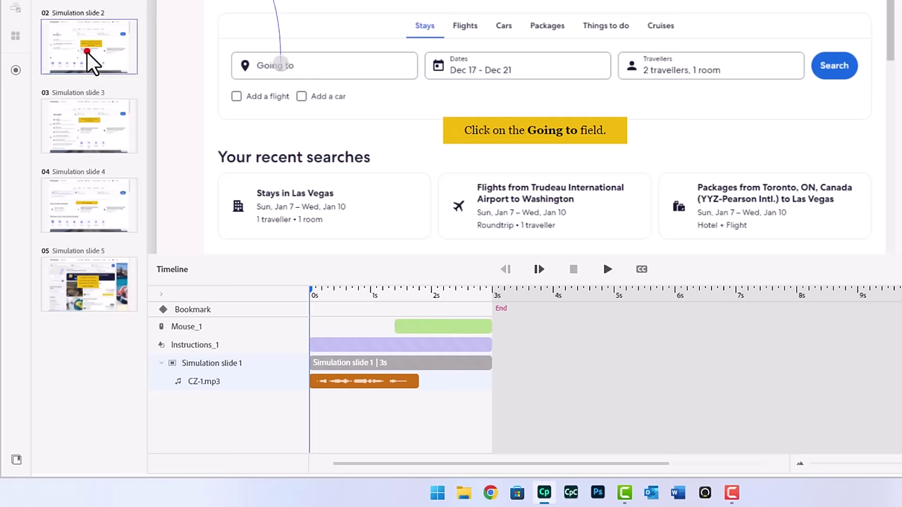
Attach CZ-2.mp3 narration to slide 2 and extend its display time to 4.8 seconds
left_click(90, 58)
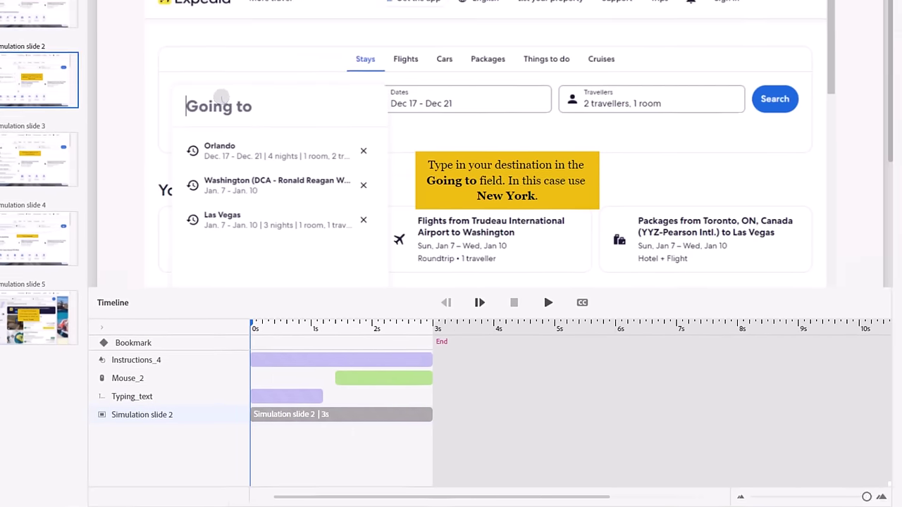
left_click(845, 92)
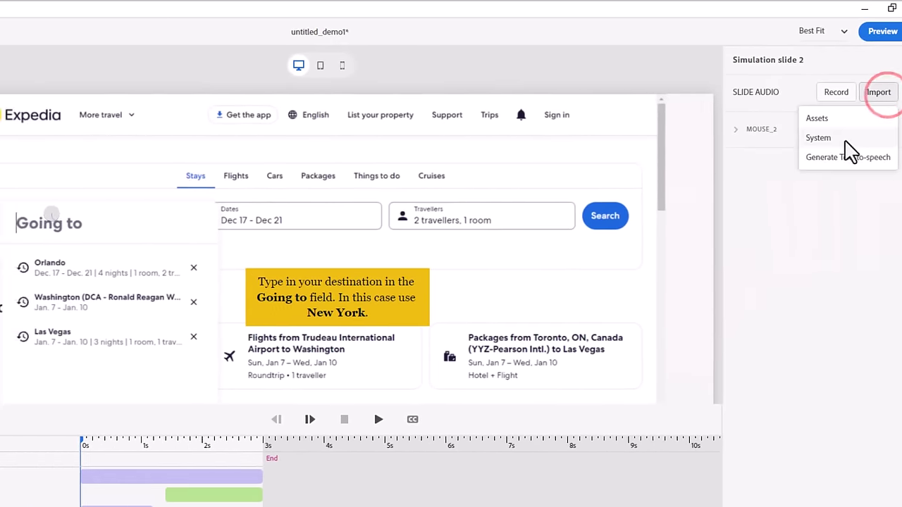
left_click(845, 139)
left_click(92, 146)
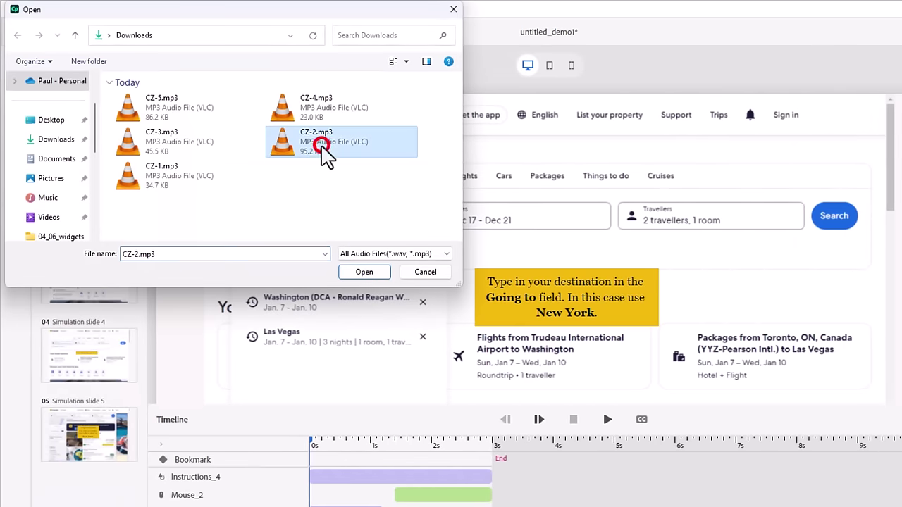
left_click(364, 272)
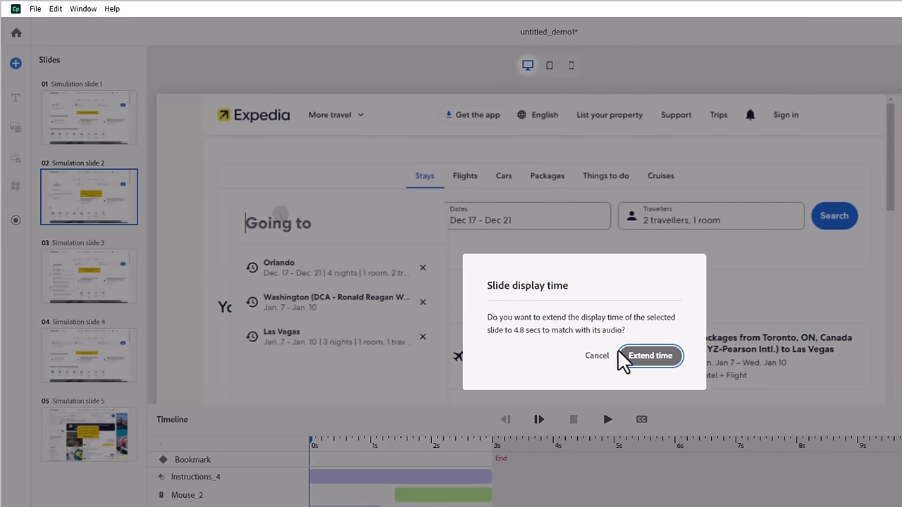
left_click(659, 358)
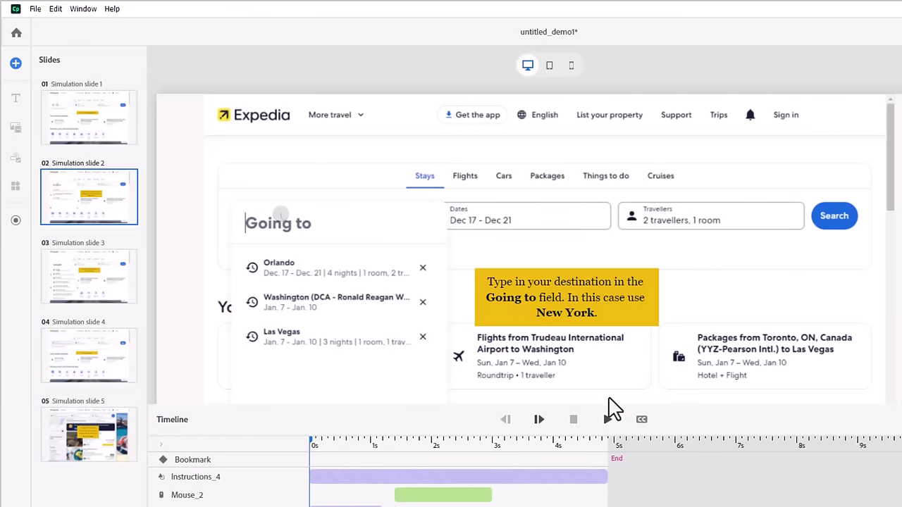
left_click(89, 278)
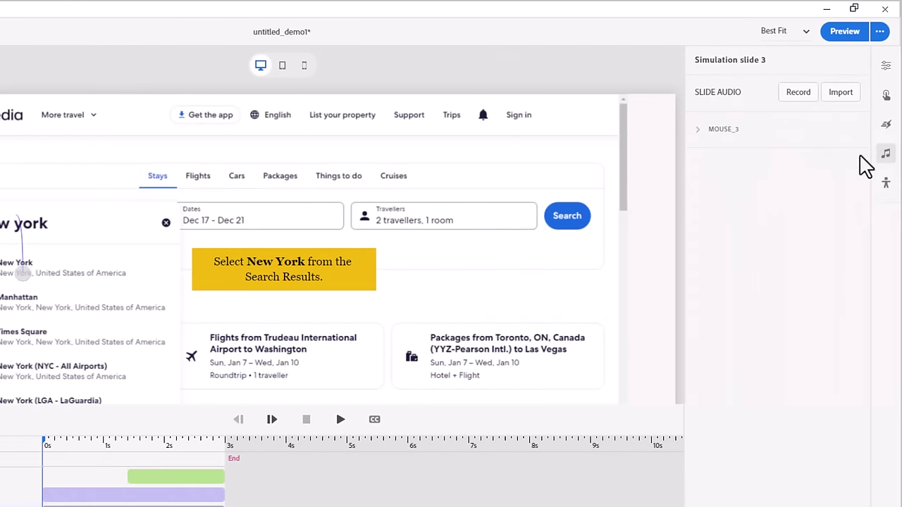
Import CZ-3.mp3 onto slide 3 and CZ-4.mp3 onto slide 4 as slide audio
left_click(839, 93)
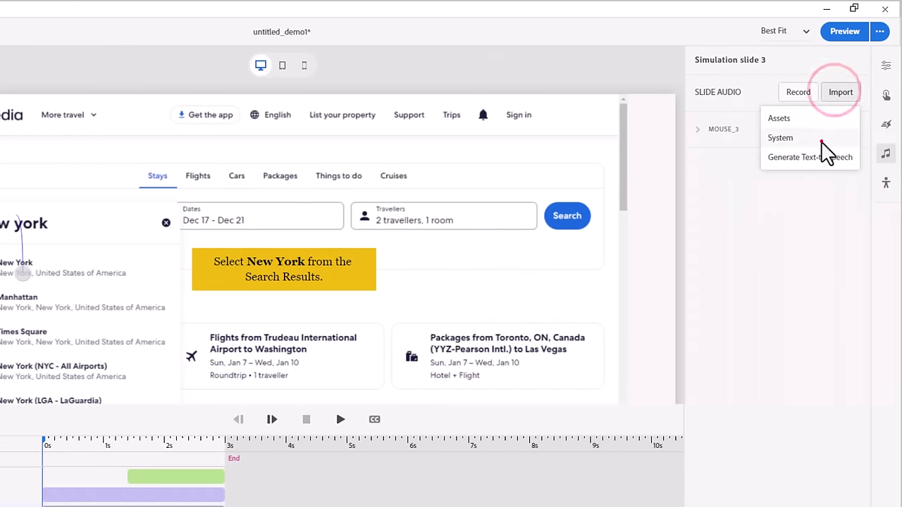
left_click(821, 141)
left_click(182, 141)
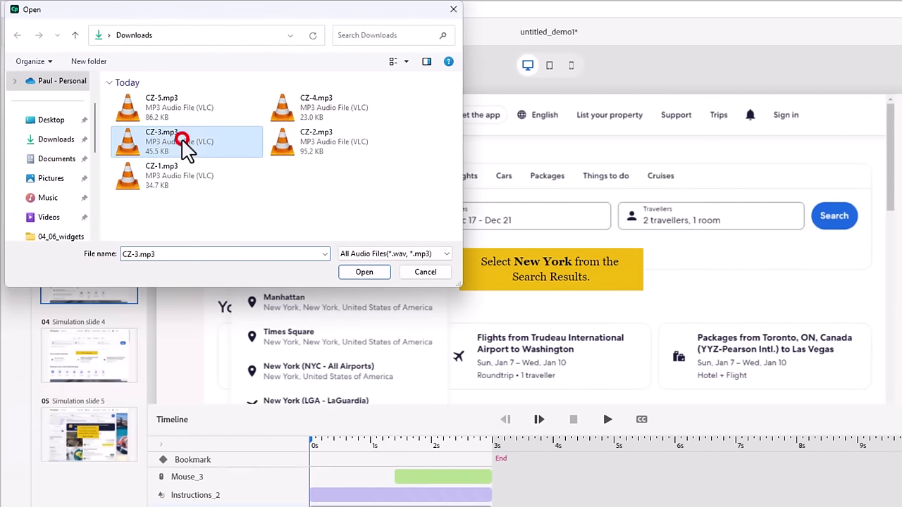
left_click(364, 272)
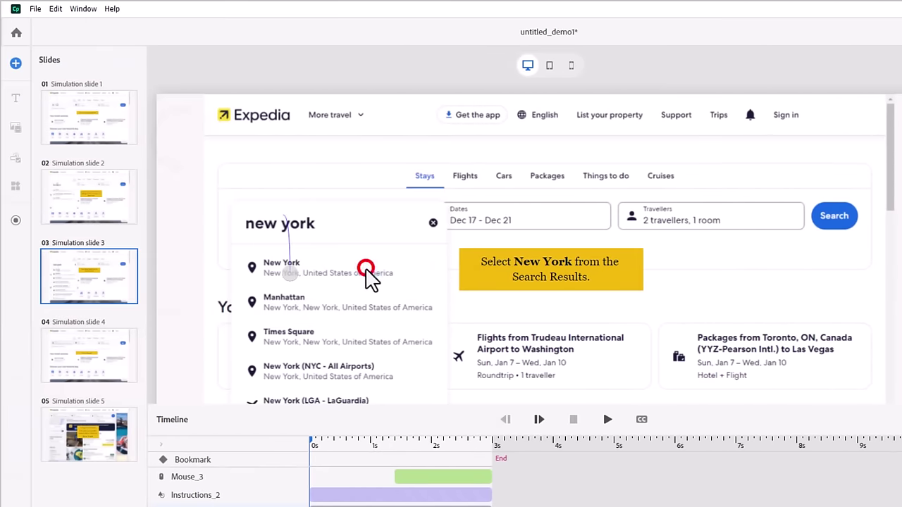
left_click(102, 345)
left_click(840, 92)
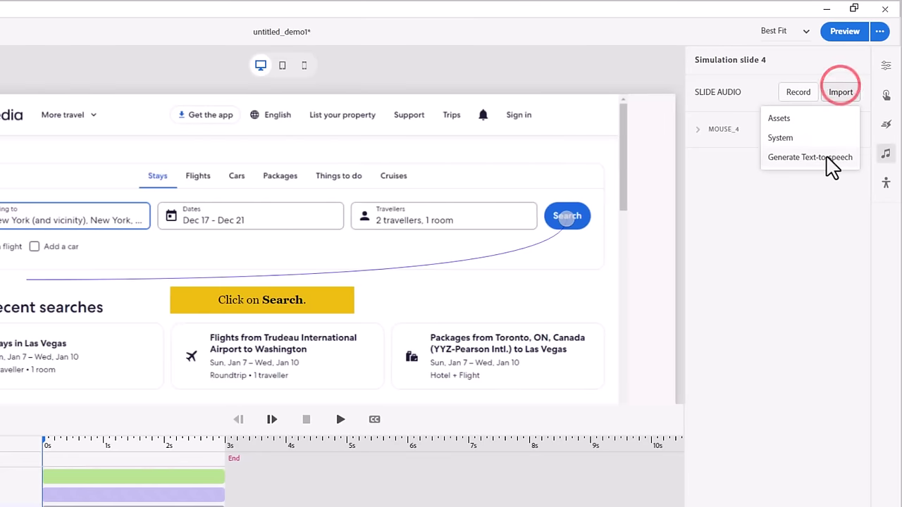
left_click(800, 140)
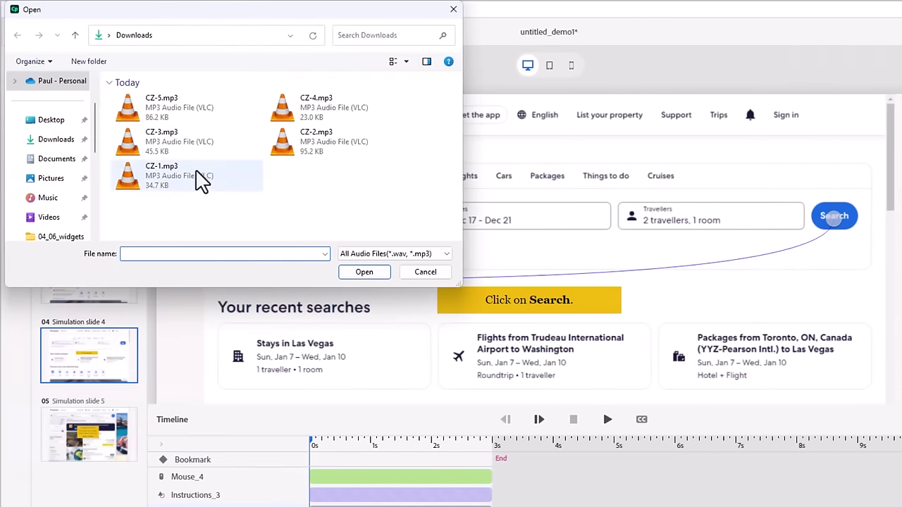
left_click(310, 101)
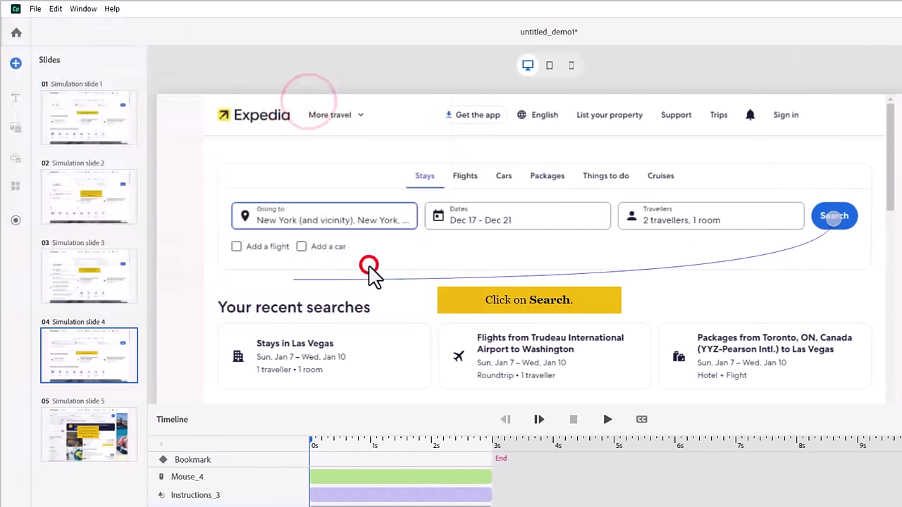
Attach CZ-5.mp3 to slide 5 and extend its display time to 4.4 seconds
left_click(93, 436)
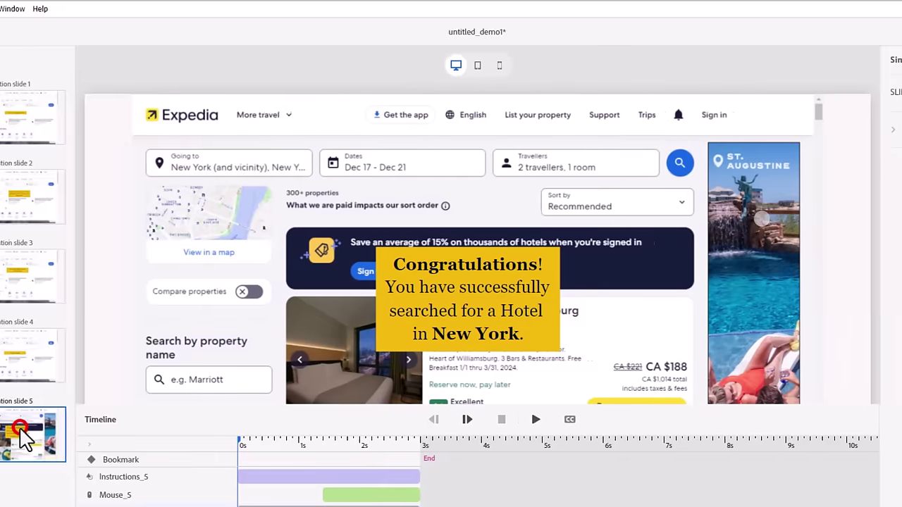
left_click(840, 92)
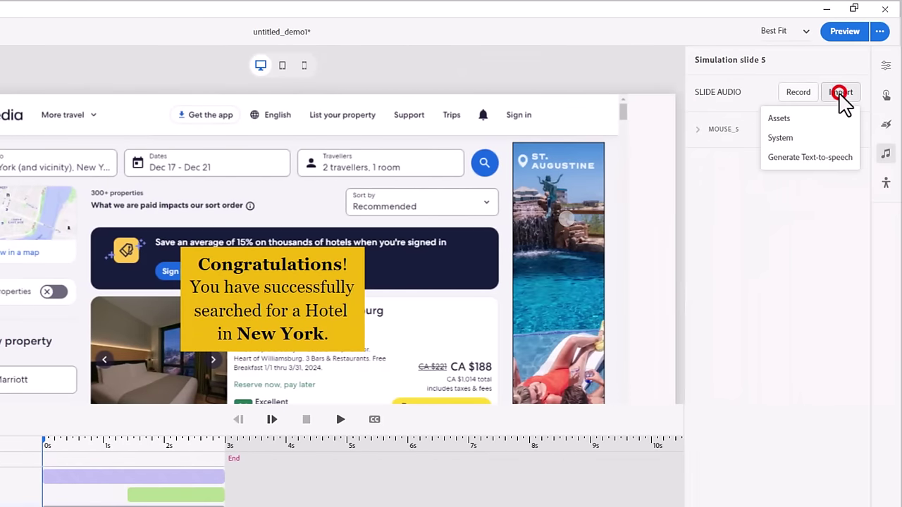
left_click(834, 137)
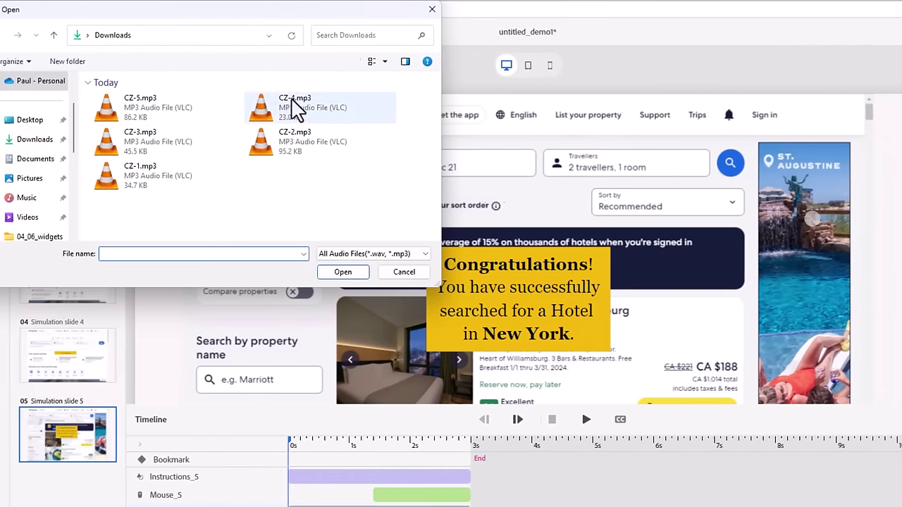
left_click(134, 102)
left_click(342, 272)
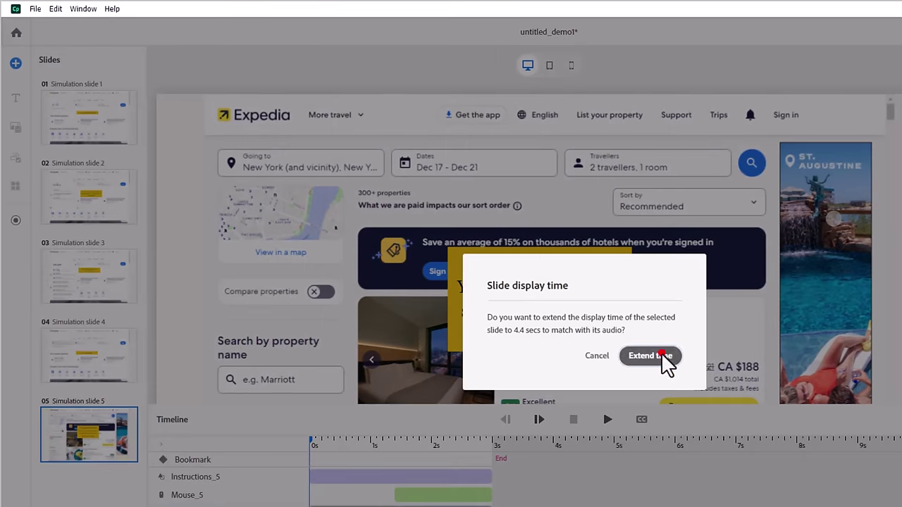
left_click(650, 356)
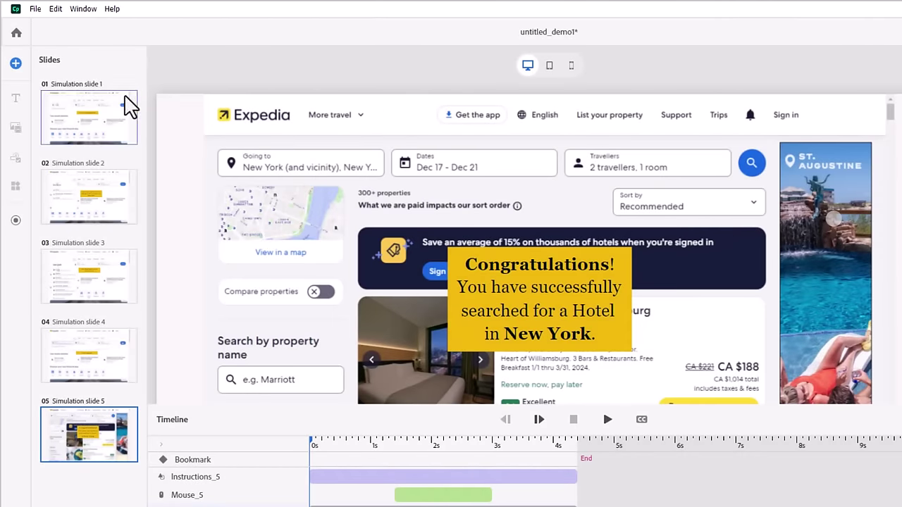
Select slide 1 and preview the project through to the Congratulations slide
left_click(99, 102)
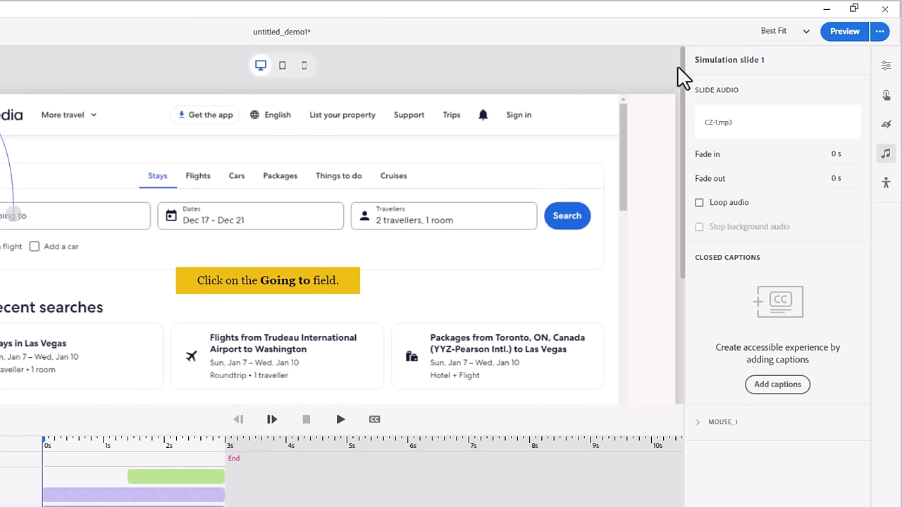
left_click(845, 32)
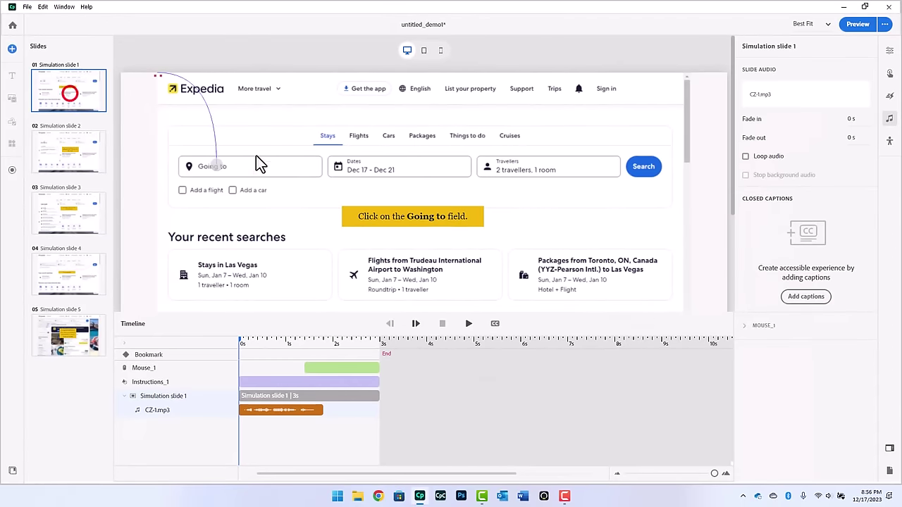
Start slide 1's CZ-1.mp3 narration at 0.5 s and move Mouse_1 later to about 2.3 s
left_click(309, 412)
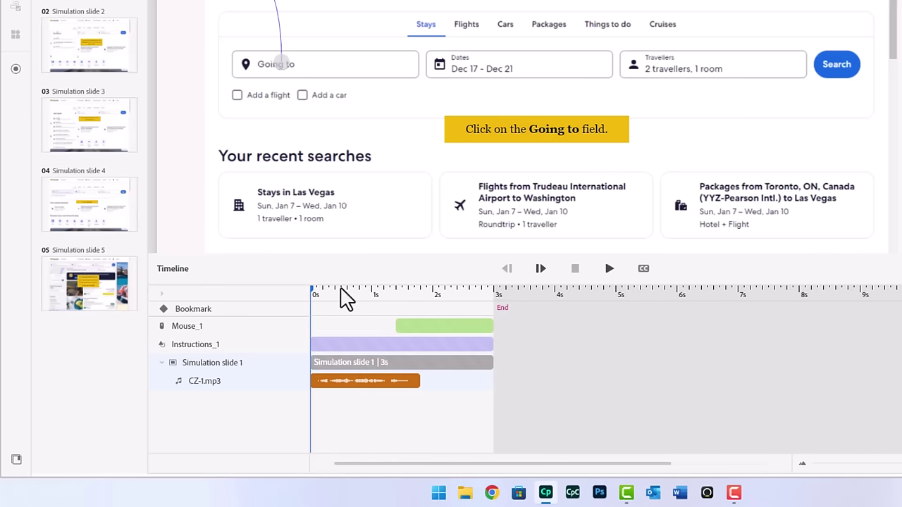
left_click(341, 290)
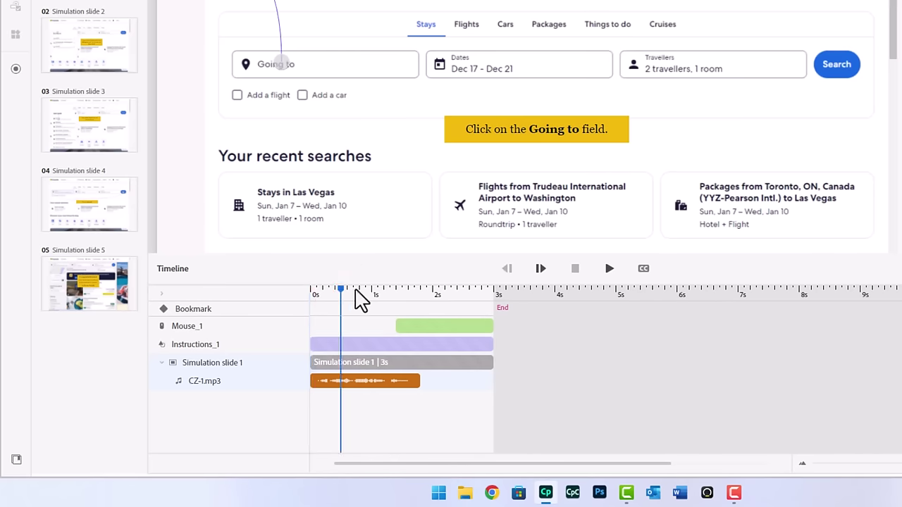
left_click(367, 383)
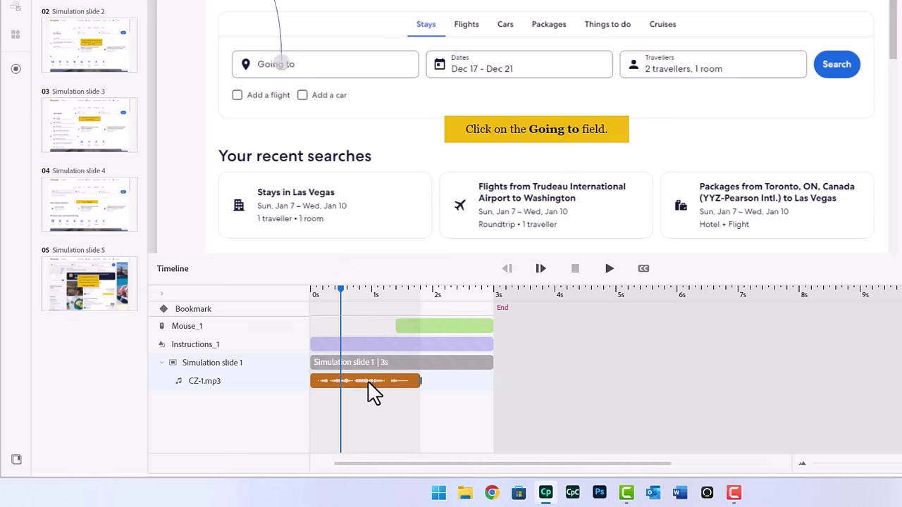
right_click(368, 389)
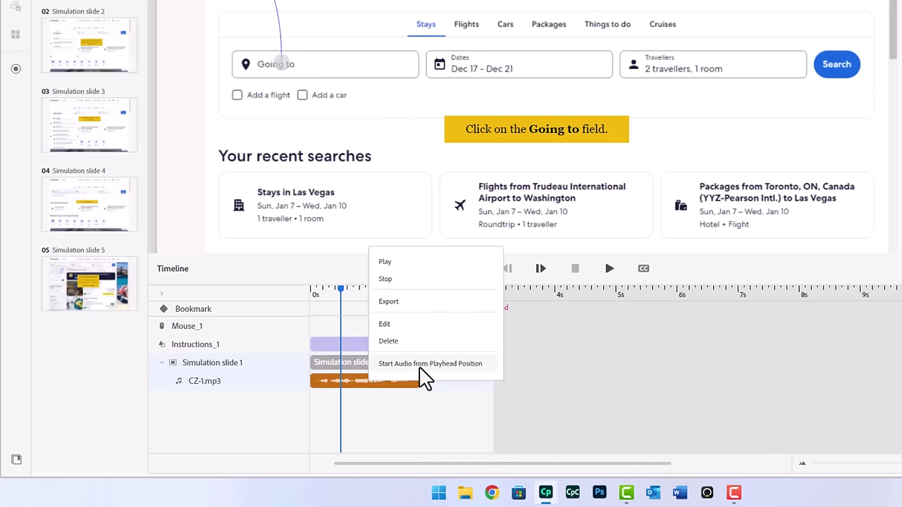
left_click(423, 365)
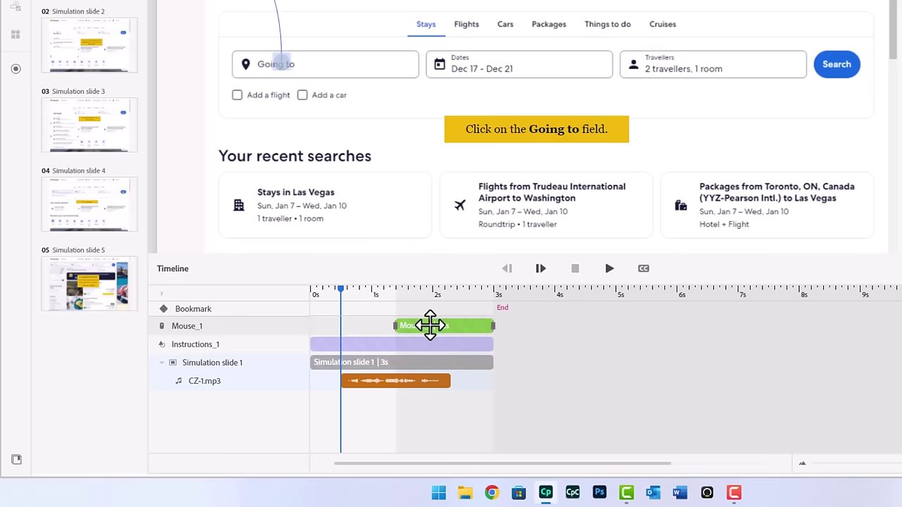
left_click_drag(430, 325, 517, 327)
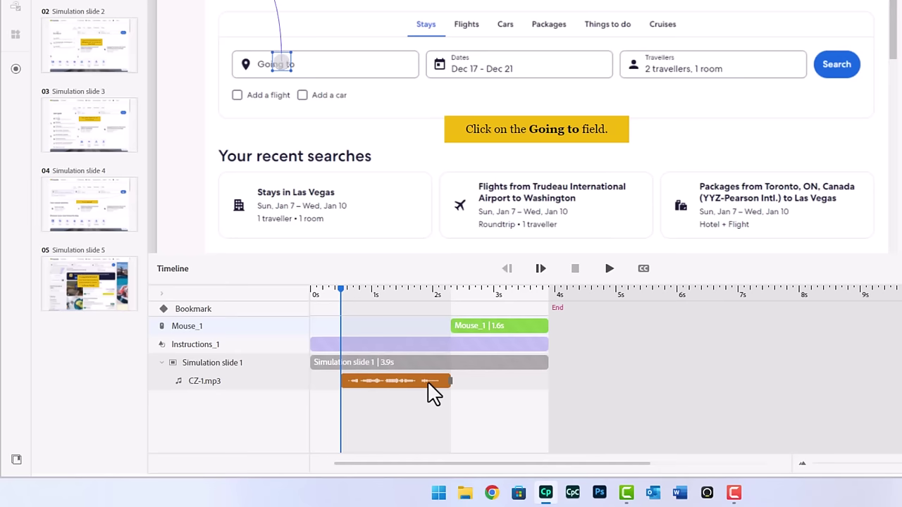
Start slide 2's CZ-2.mp3 narration from the playhead at 0.5 seconds
left_click(112, 50)
left_click(210, 348)
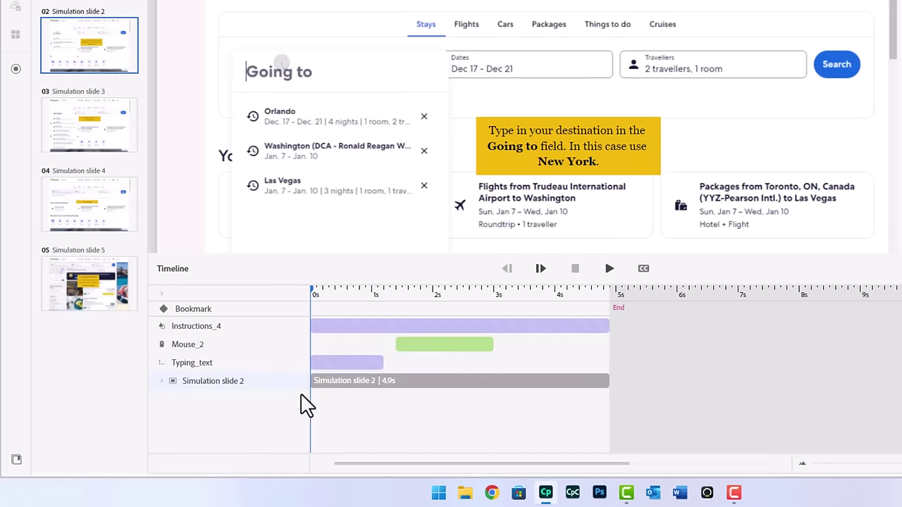
left_click(162, 381)
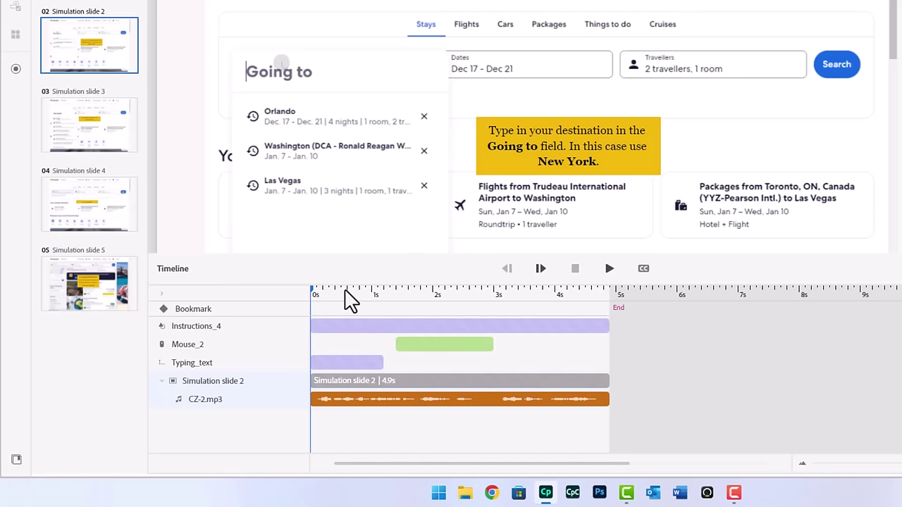
left_click(341, 291)
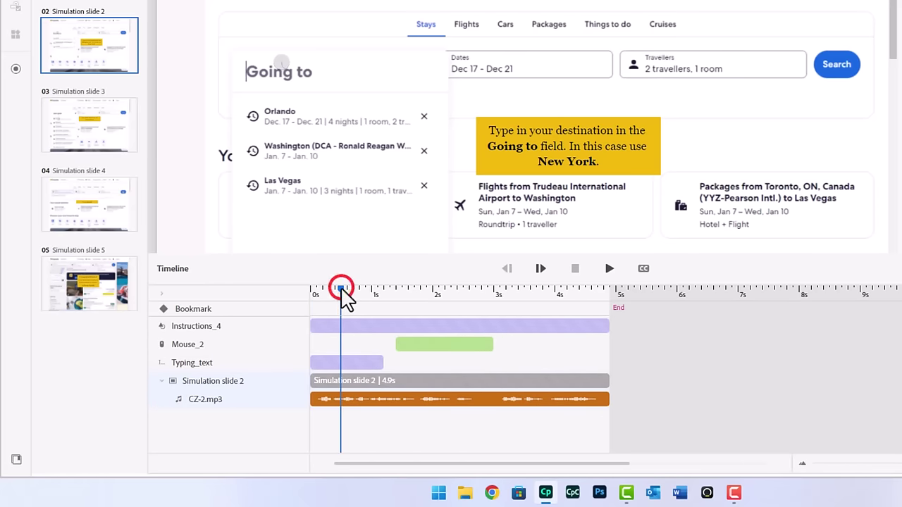
right_click(379, 402)
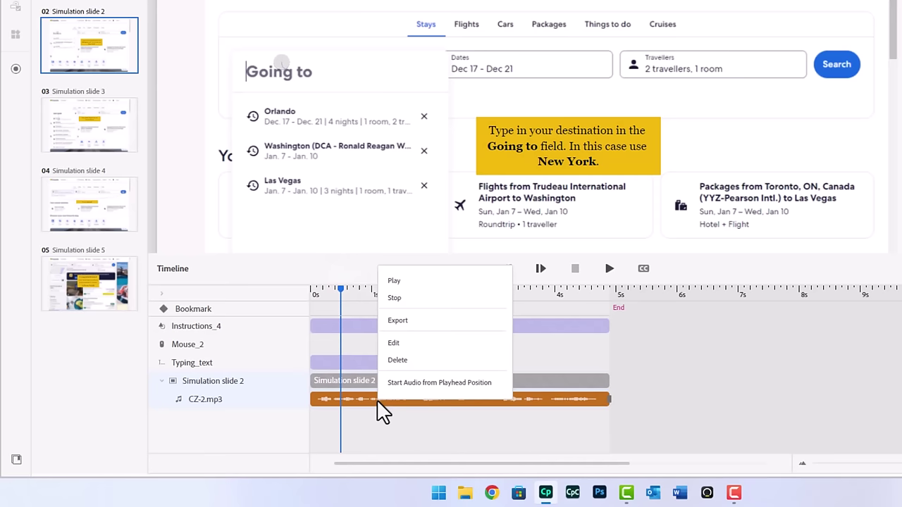
left_click(411, 384)
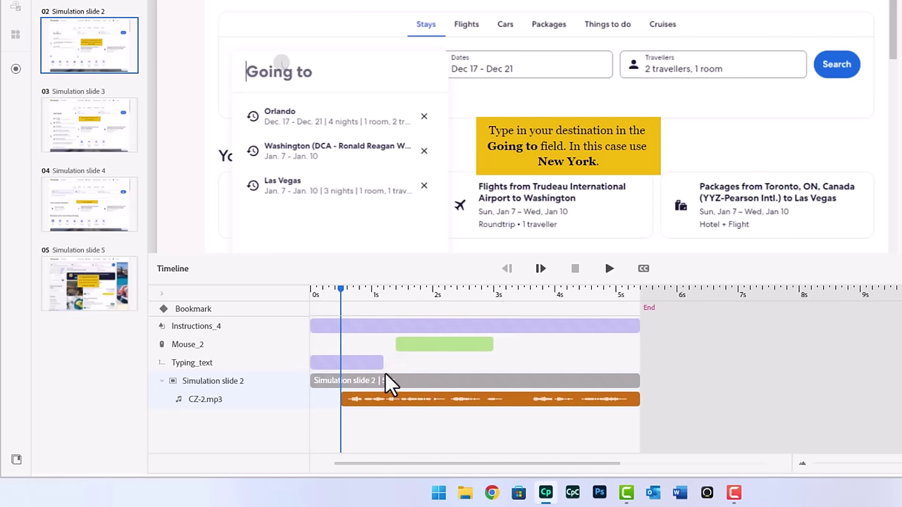
Move slide 2's Typing_text after the narration and delete the Mouse_2 movement
left_click(362, 363)
left_click_drag(362, 363, 693, 367)
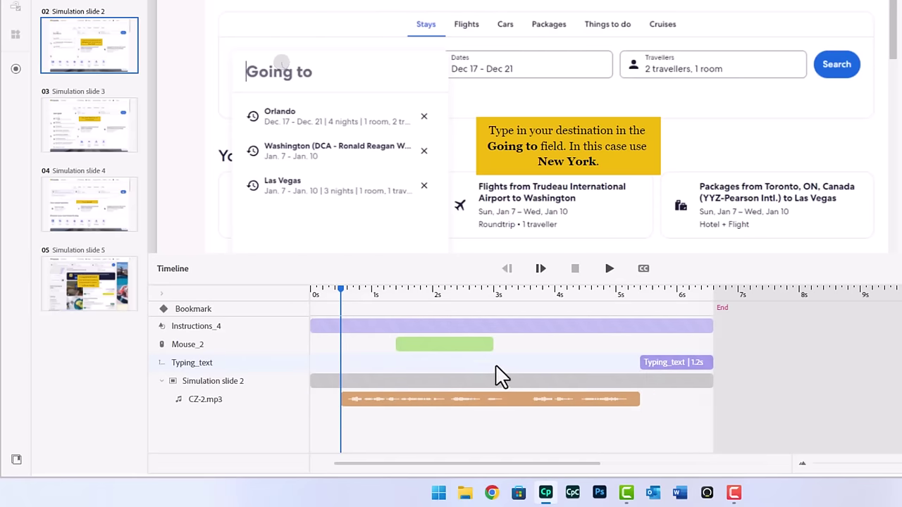
left_click(458, 345)
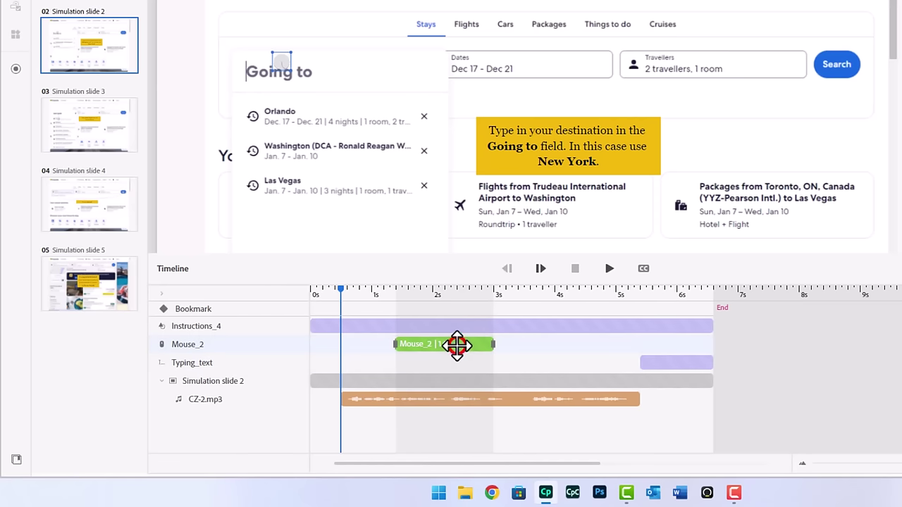
left_click(456, 345)
key("Delete")
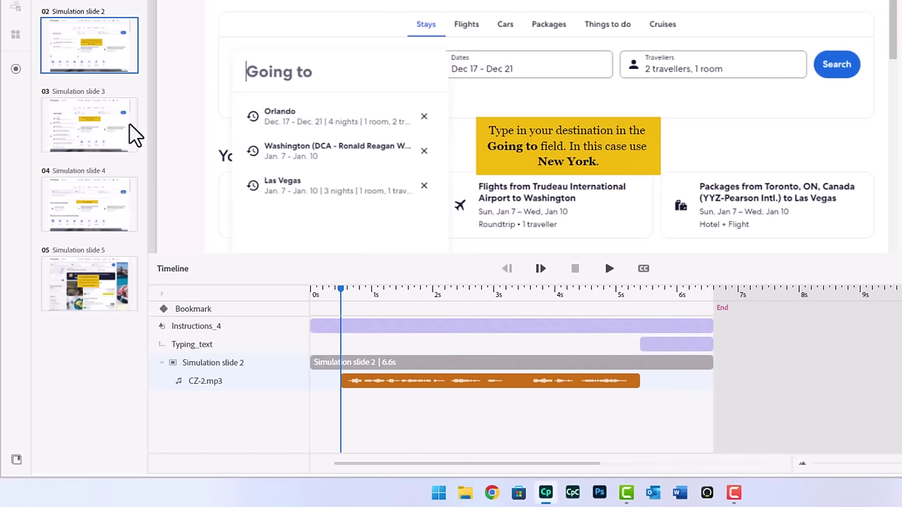
Start slide 3's CZ-3.mp3 narration from the playhead at 0.5 seconds
left_click(95, 127)
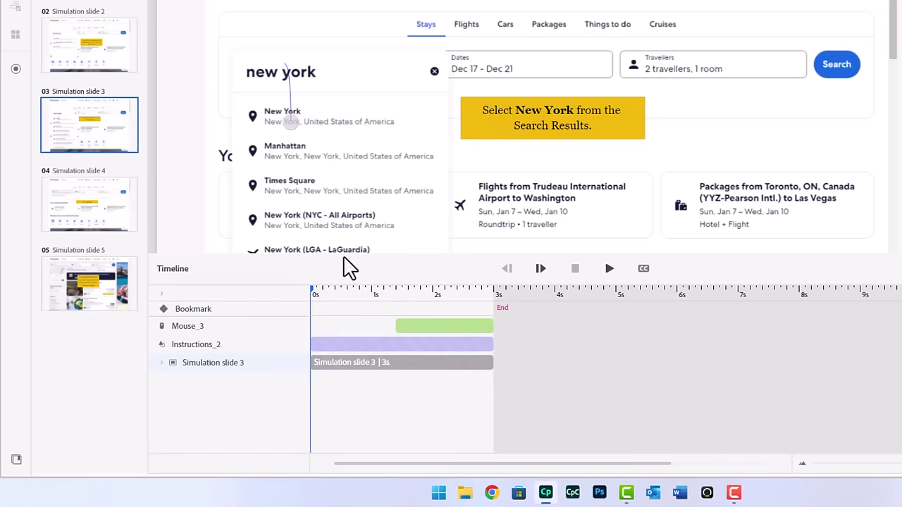
left_click(162, 363)
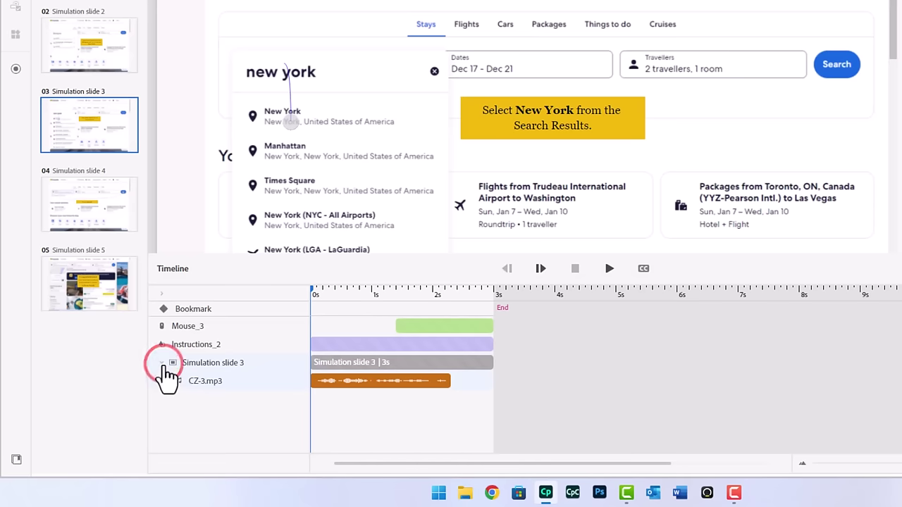
left_click(341, 296)
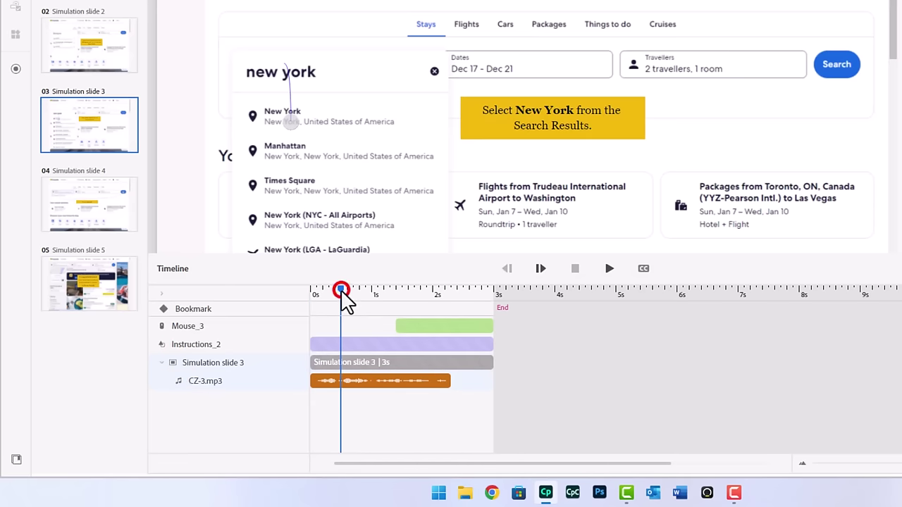
right_click(365, 384)
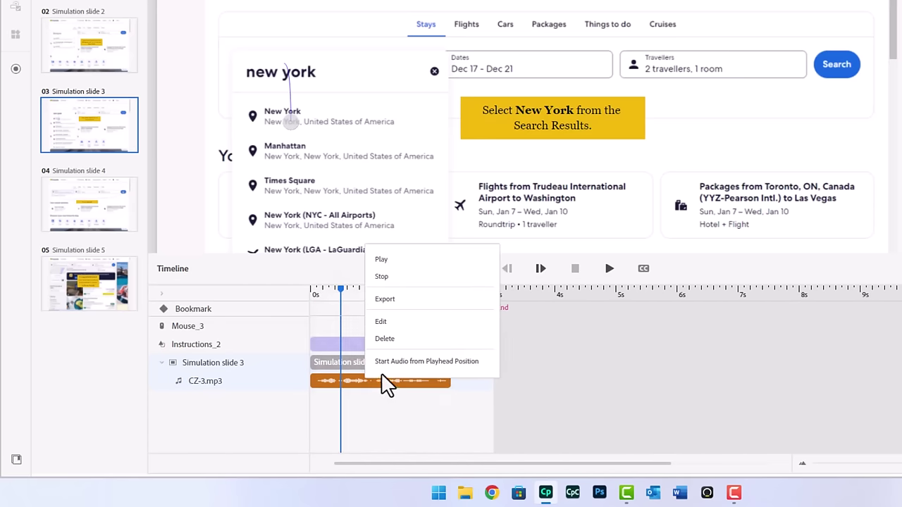
left_click(387, 362)
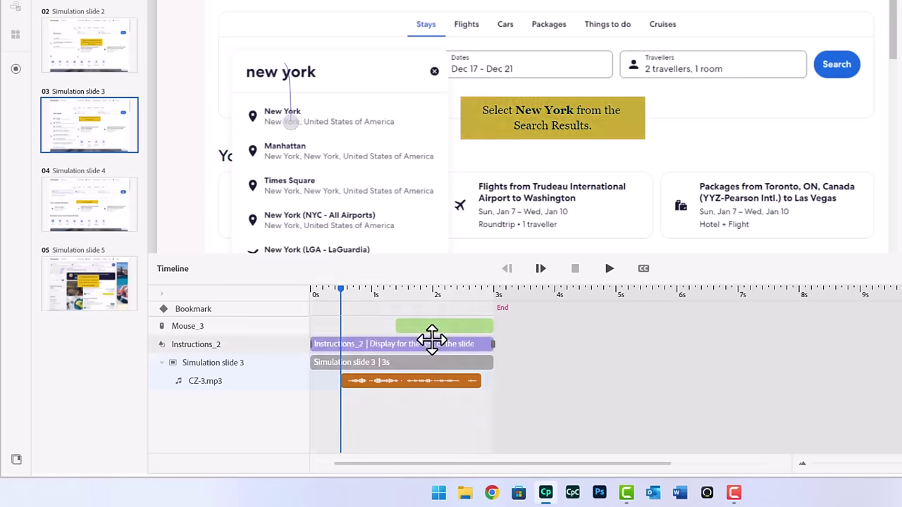
Move and shorten Mouse_3 after the narration, and trim slide 3 to 3.7 seconds
left_click_drag(427, 325, 518, 325)
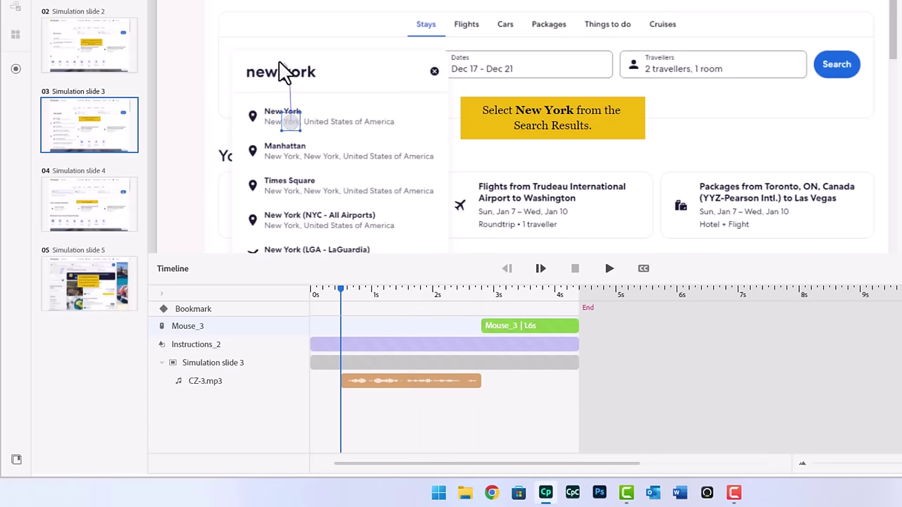
left_click(509, 325)
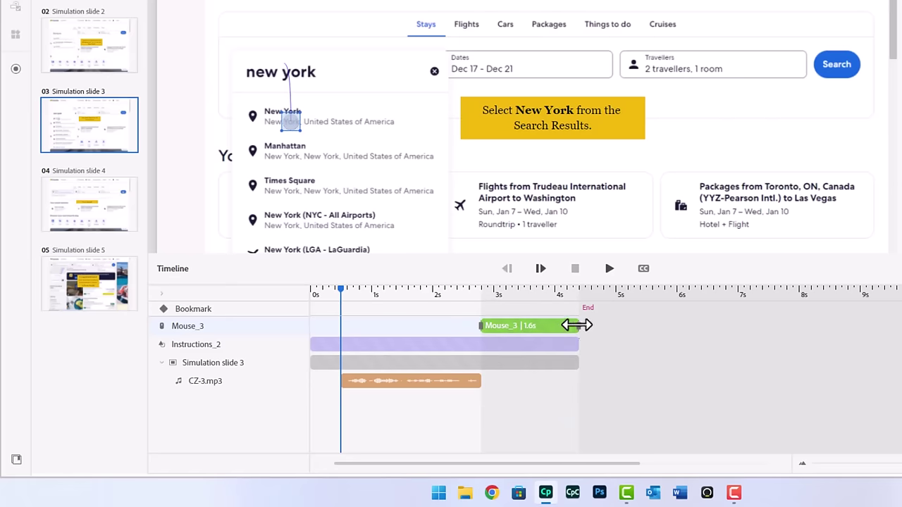
left_click_drag(577, 325, 534, 325)
left_click(548, 387)
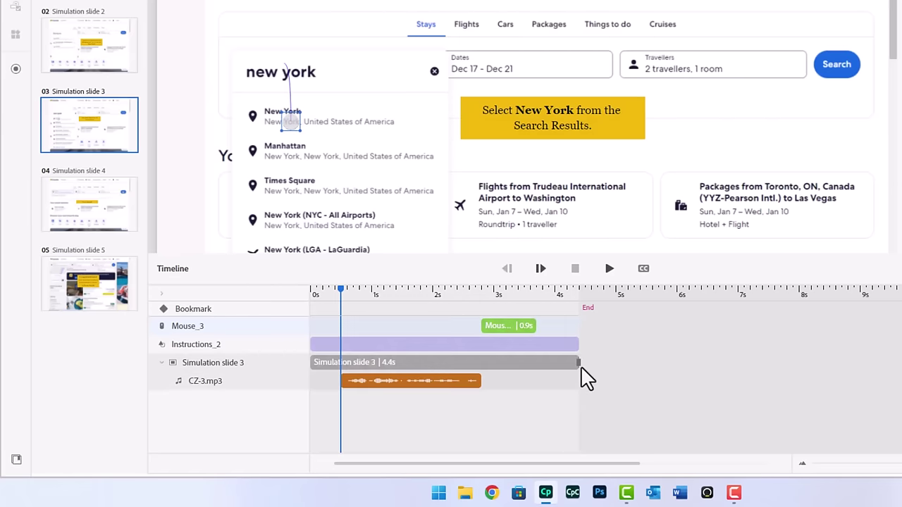
left_click_drag(580, 365, 535, 365)
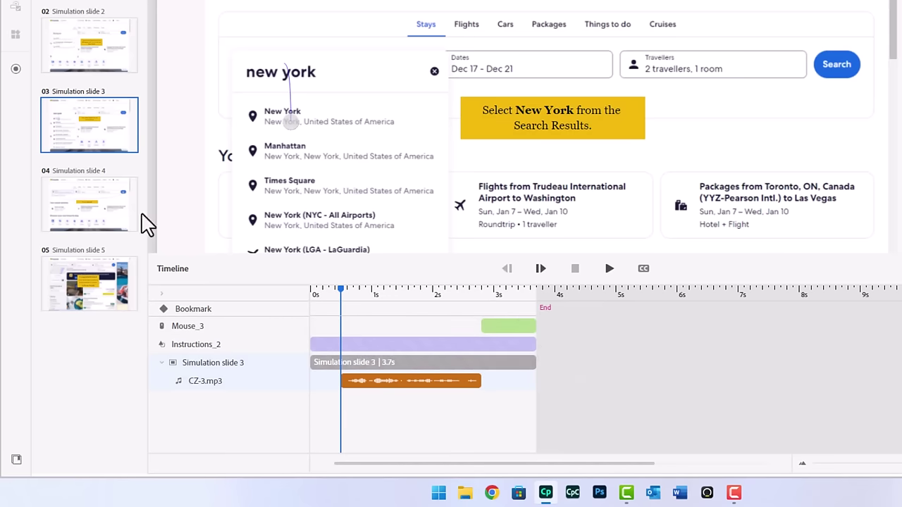
left_click(95, 222)
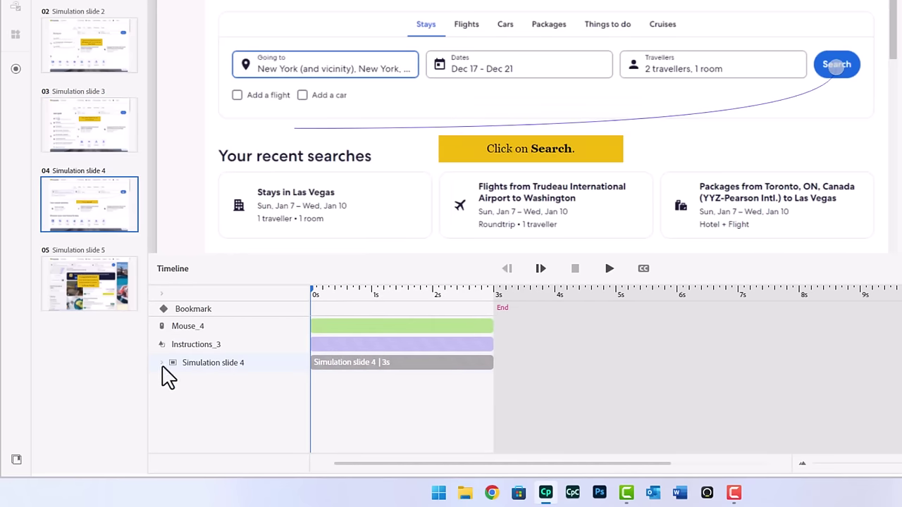
Start slide 4's CZ-4.mp3 narration from the playhead at 0.5 seconds
left_click(162, 362)
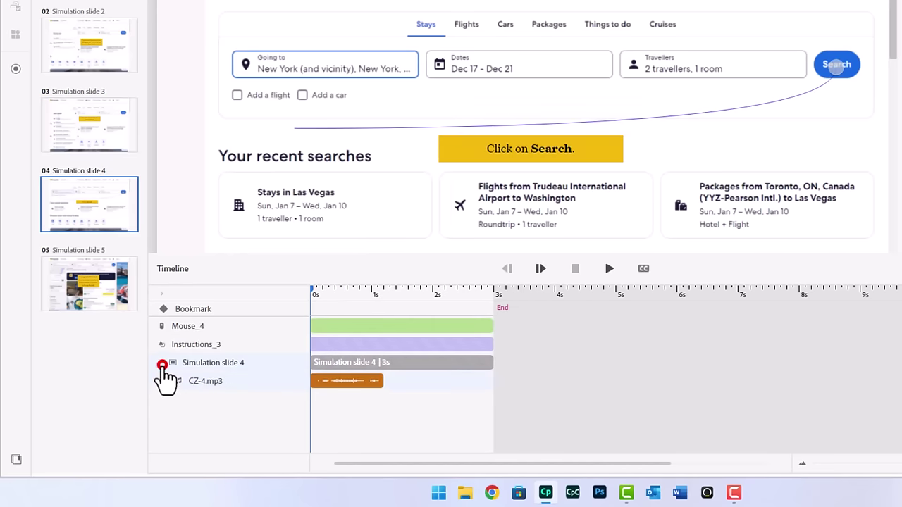
left_click(341, 291)
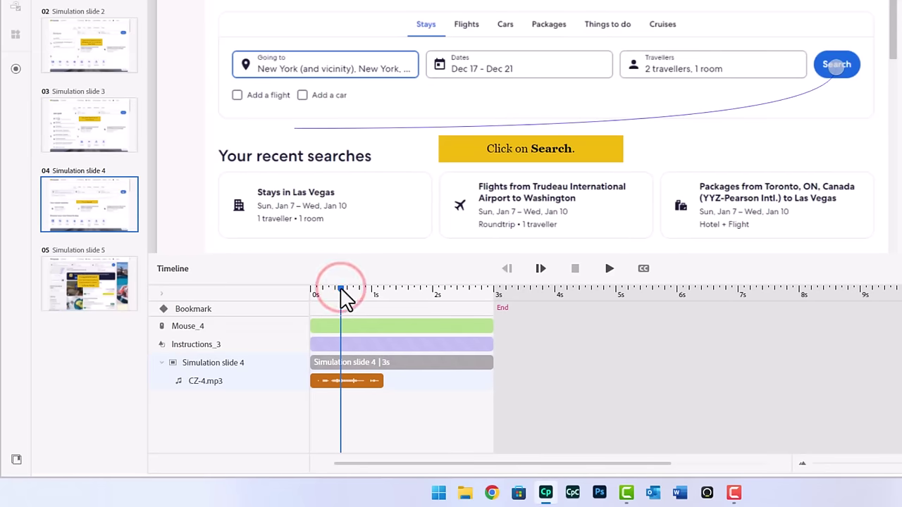
left_click(449, 325)
left_click(363, 386)
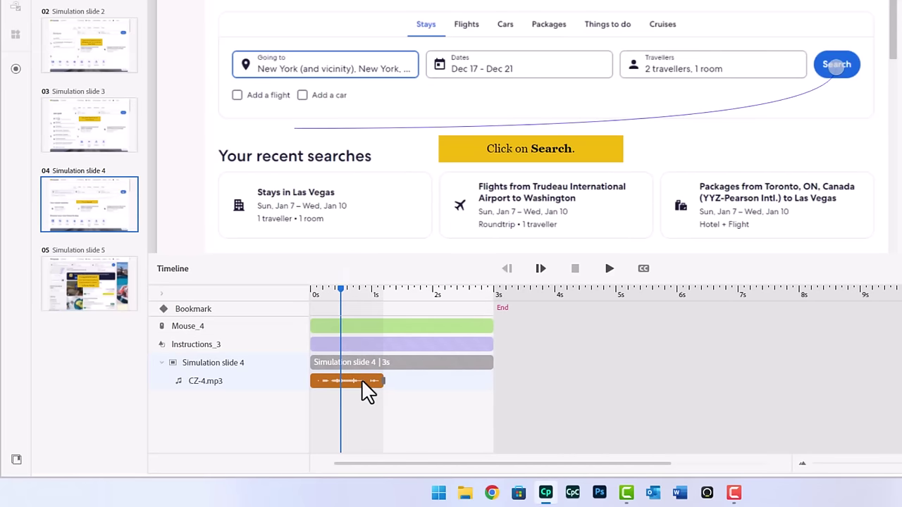
right_click(368, 384)
left_click(383, 362)
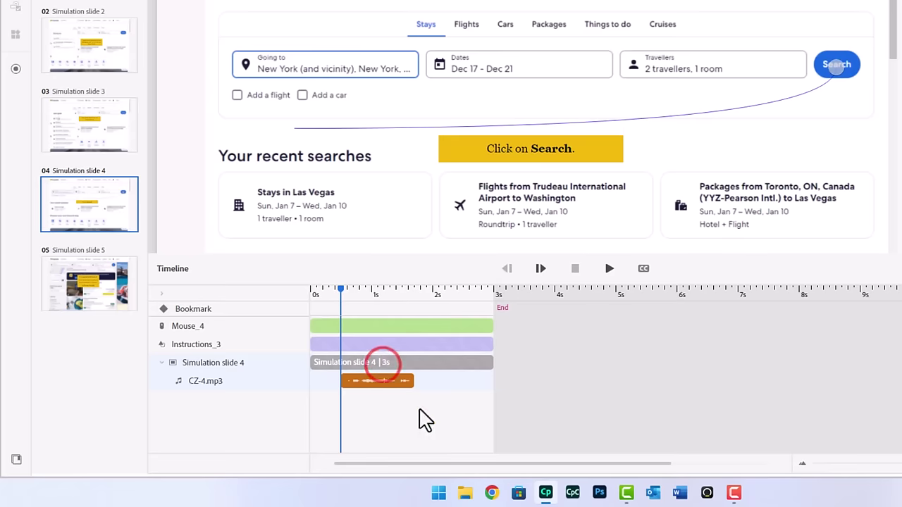
Move Mouse_4 after the narration and extend it to the end of slide 4
left_click(439, 326)
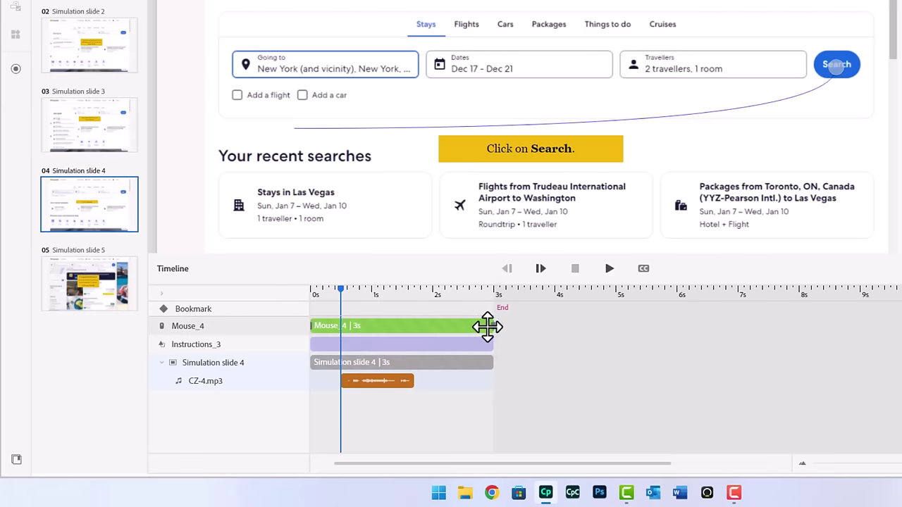
left_click_drag(490, 326, 413, 329)
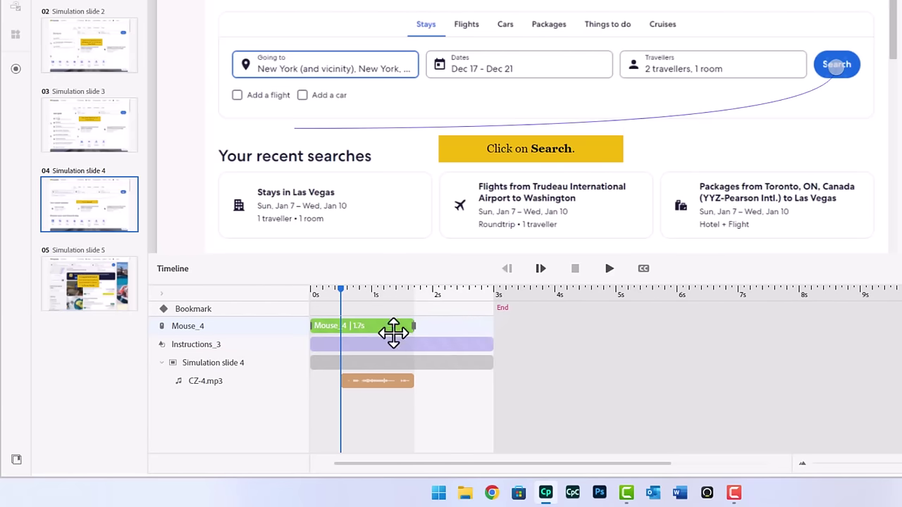
left_click_drag(312, 326, 447, 326)
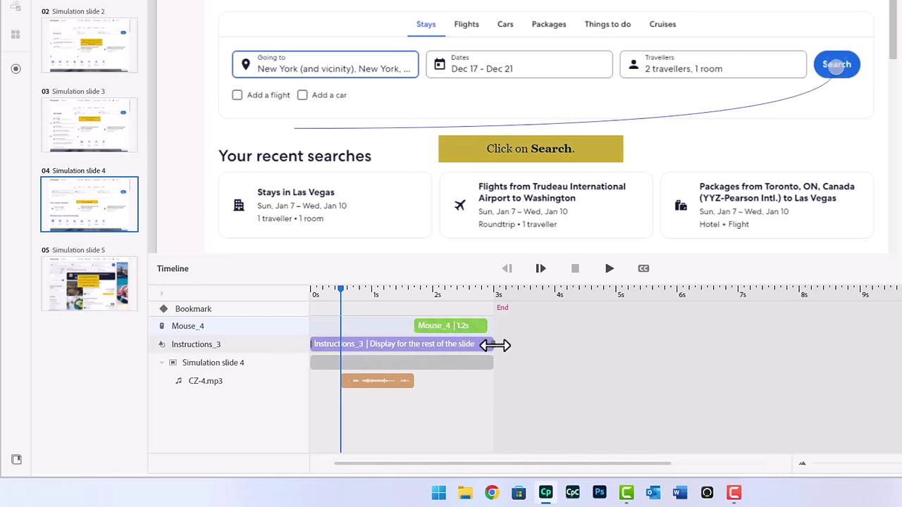
key("ctrl+e")
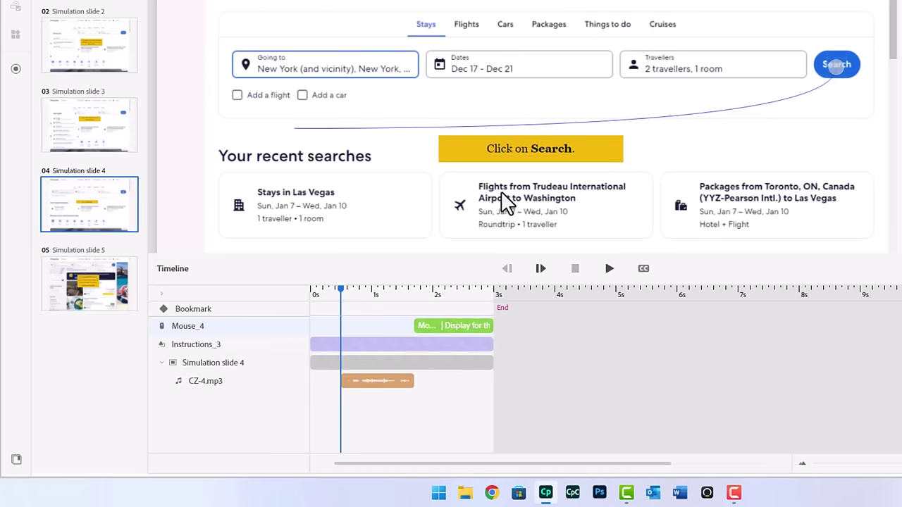
left_click(91, 285)
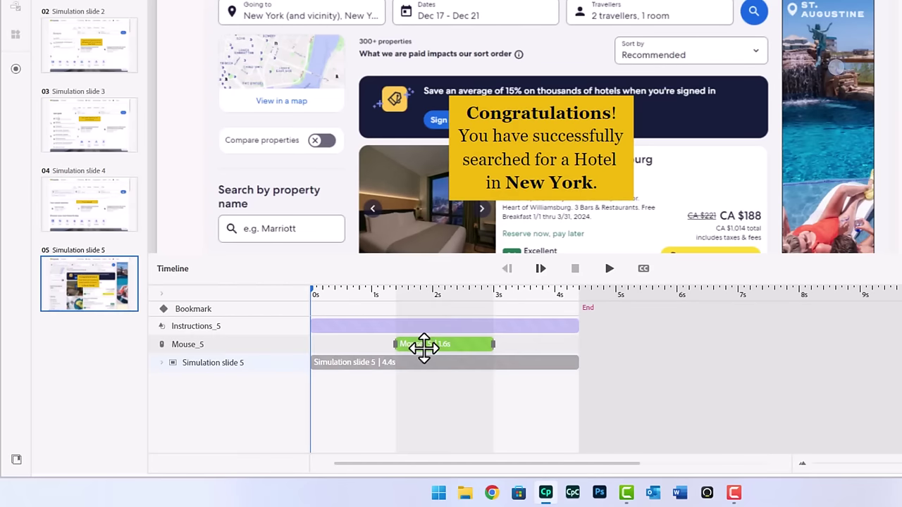
Delete slide 5's Mouse_5 and start CZ-5.mp3 at about 0.45 s, making the slide 4.9 s
left_click(422, 345)
key("Delete")
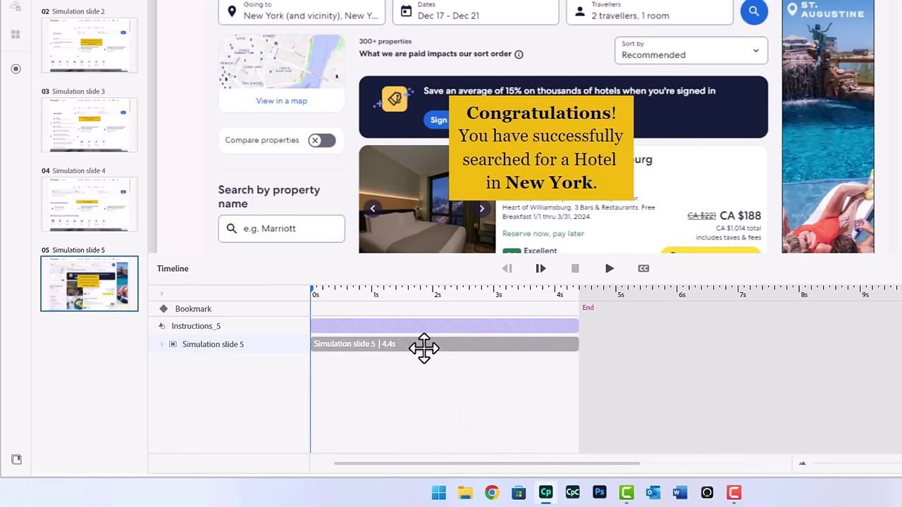
left_click(162, 344)
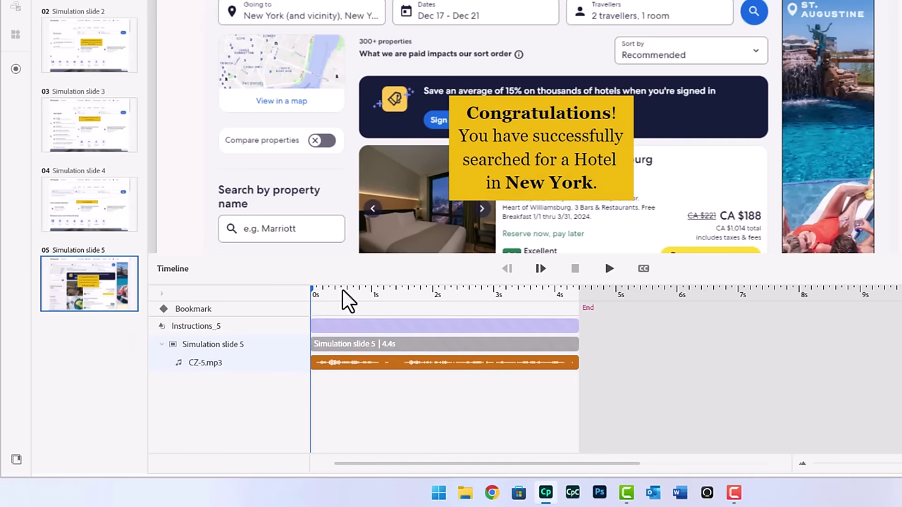
left_click(341, 288)
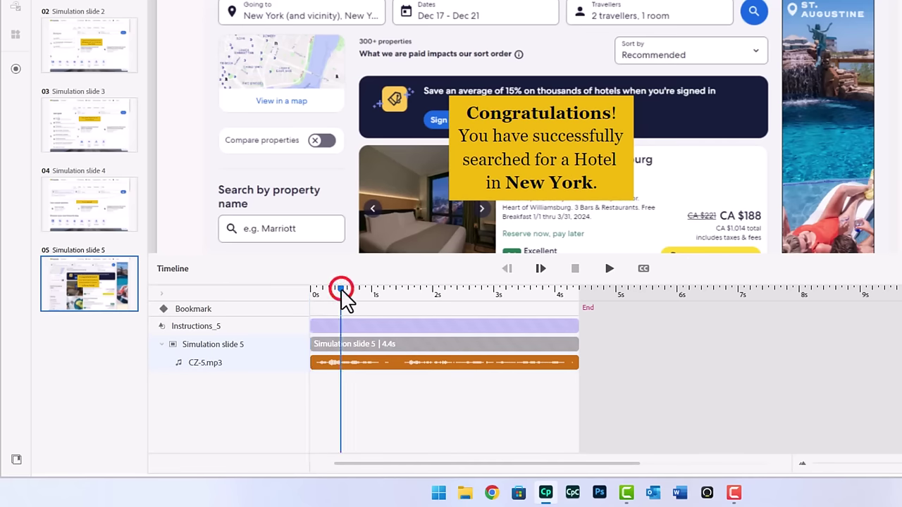
right_click(388, 369)
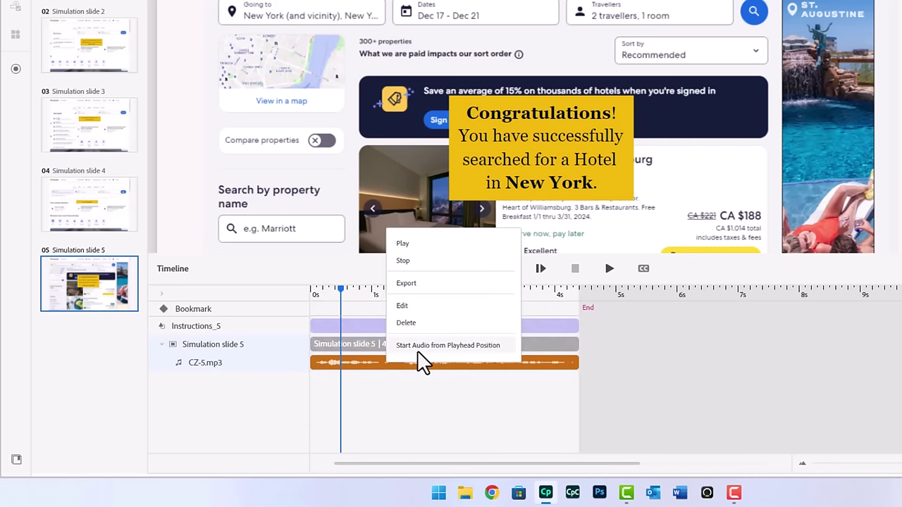
left_click(417, 347)
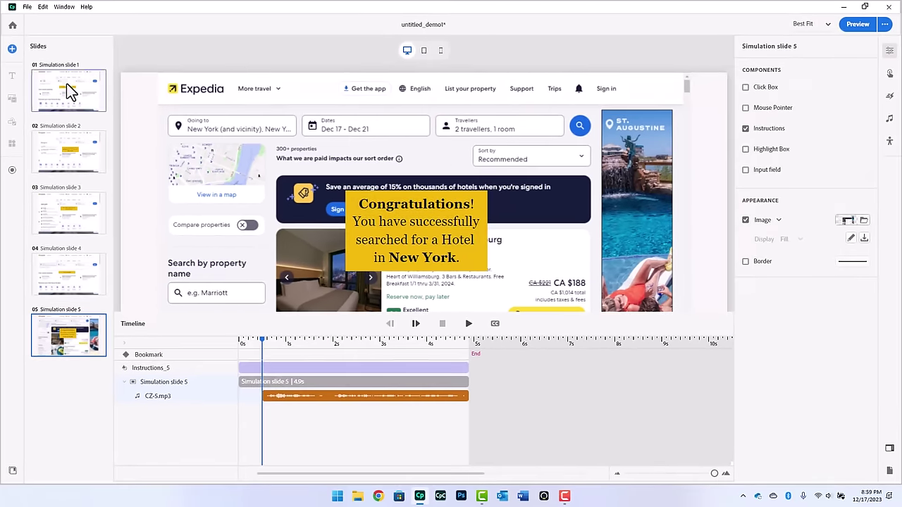
Select simulation slide 1 and preview the full Expedia demo through to the Congratulations slide
left_click(68, 86)
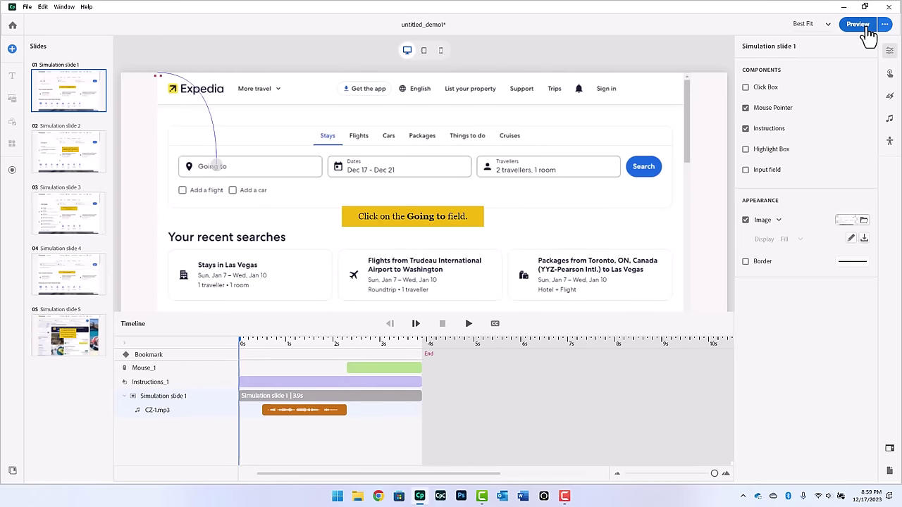
left_click(858, 25)
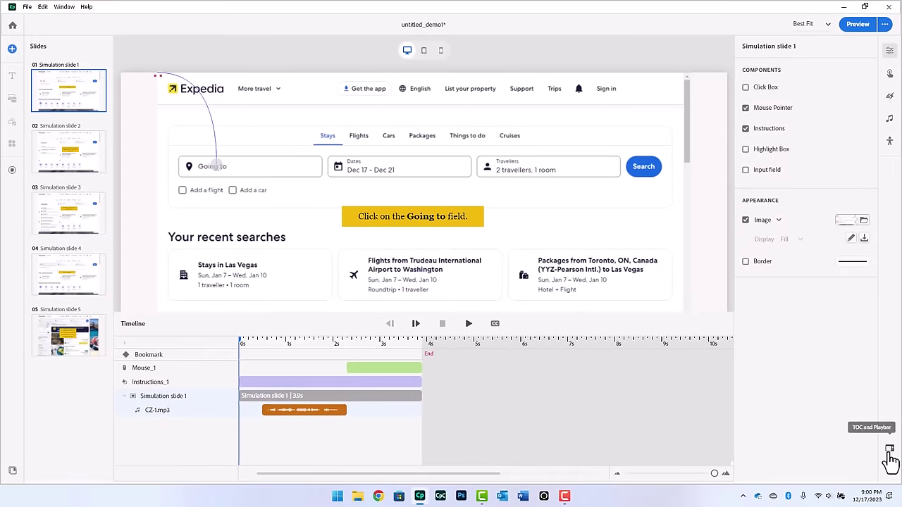
Turn off Show Playbar in the TOC and Playbar settings, disabling the playbar controls
left_click(890, 453)
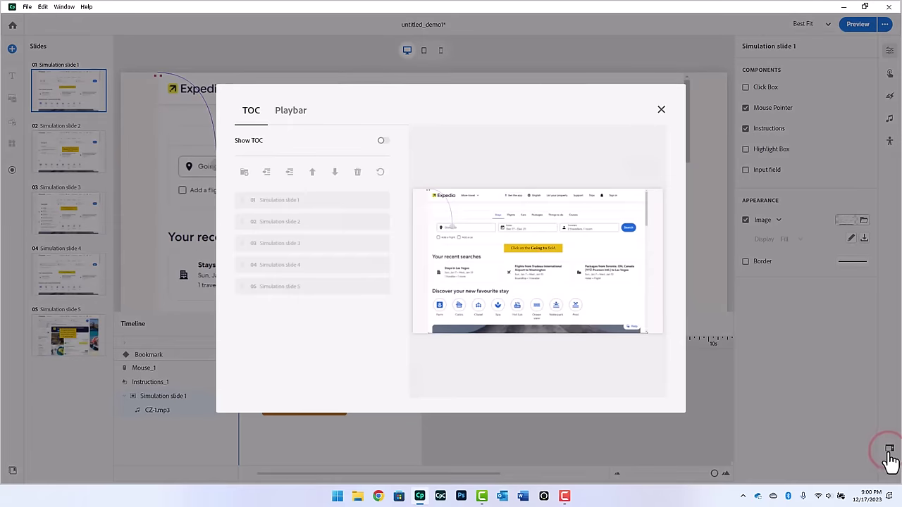
left_click(291, 114)
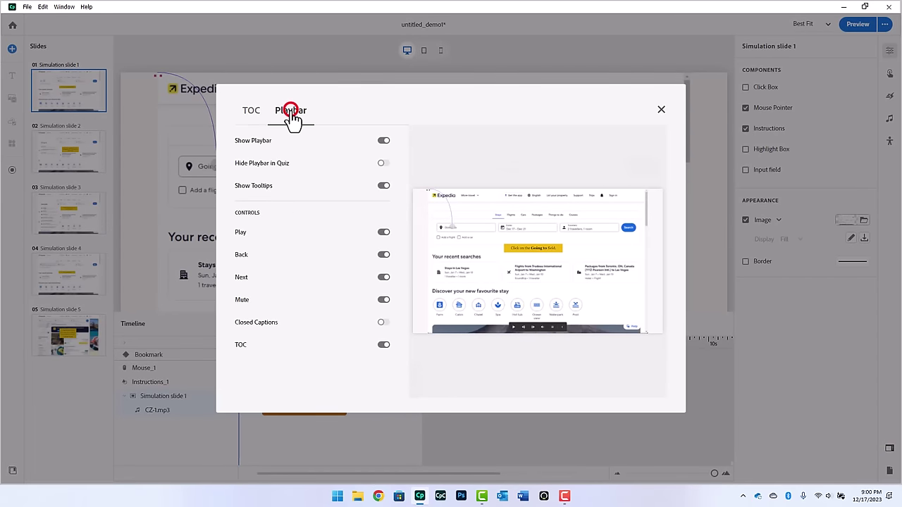
left_click(383, 143)
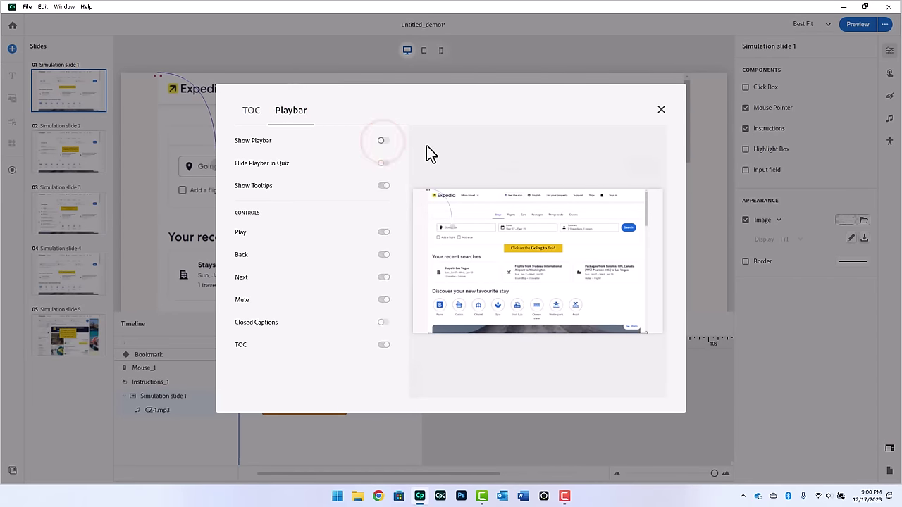